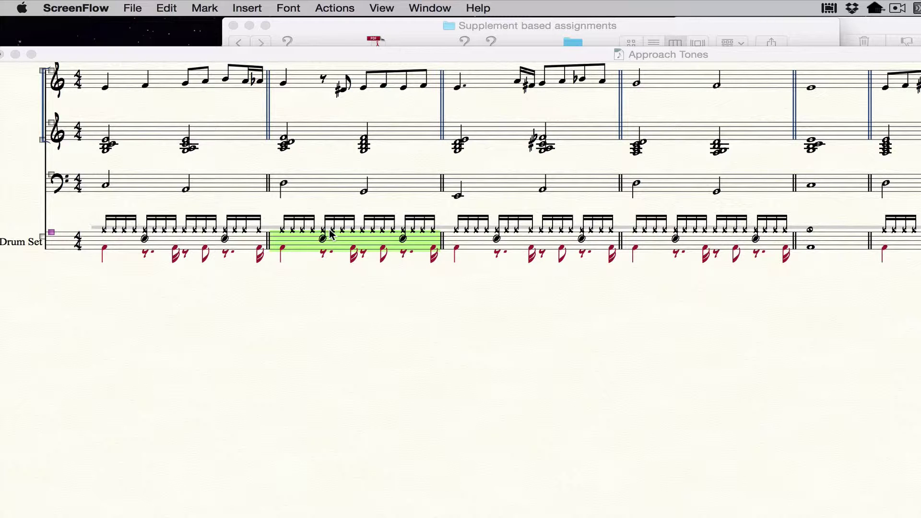
Select drum measure 4 and delete its notes.
click(331, 234)
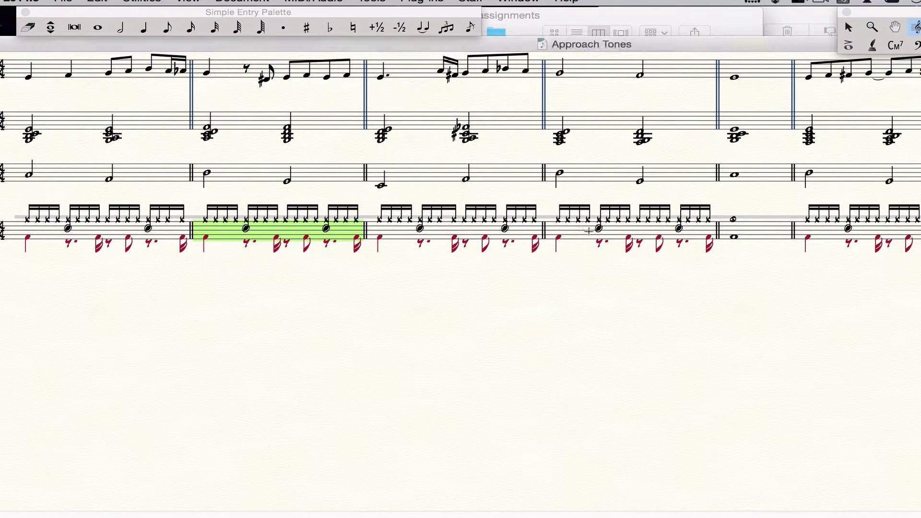
key(Escape)
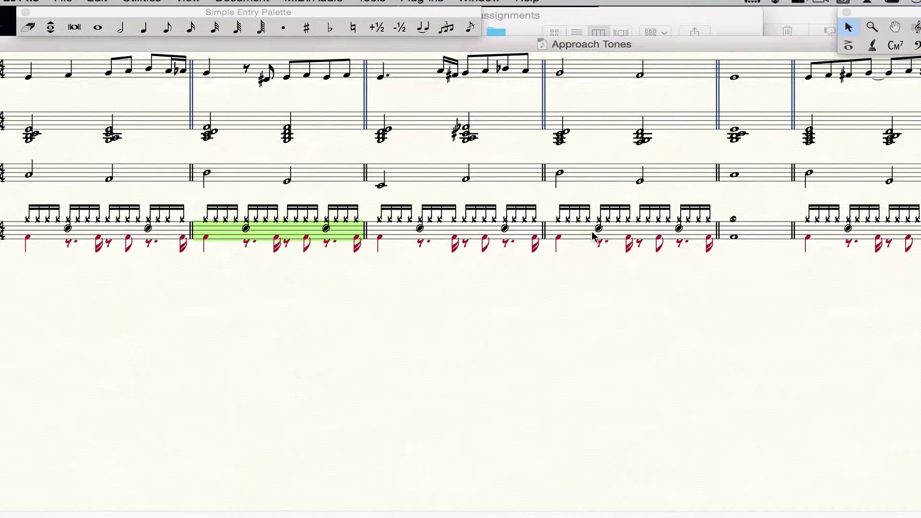
click(597, 234)
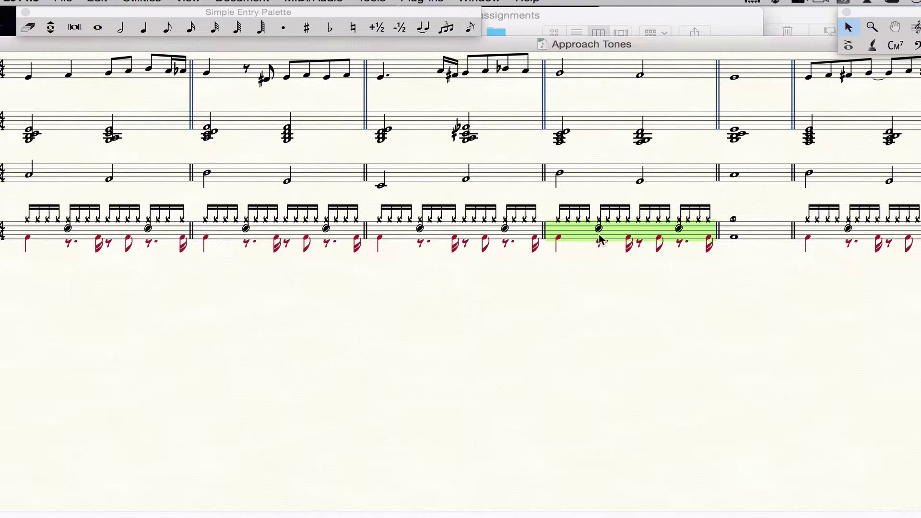
key(Delete)
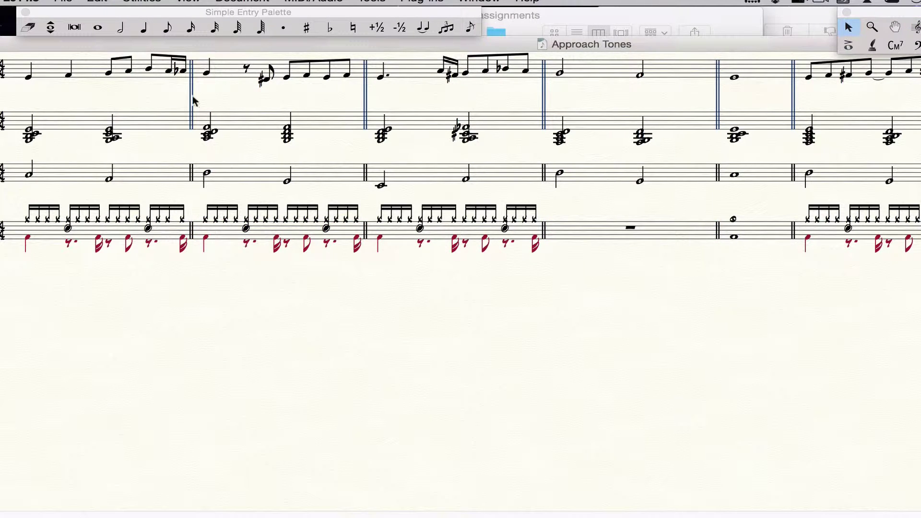
Enter two sixteenth-note drum hits, starting with a Low-Mid Tom, at measure 4's start.
double_click(61, 50)
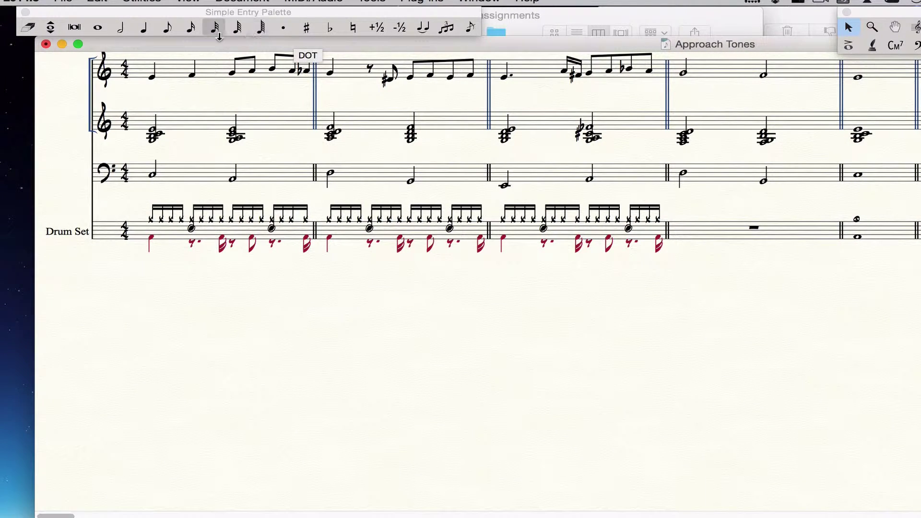
click(190, 27)
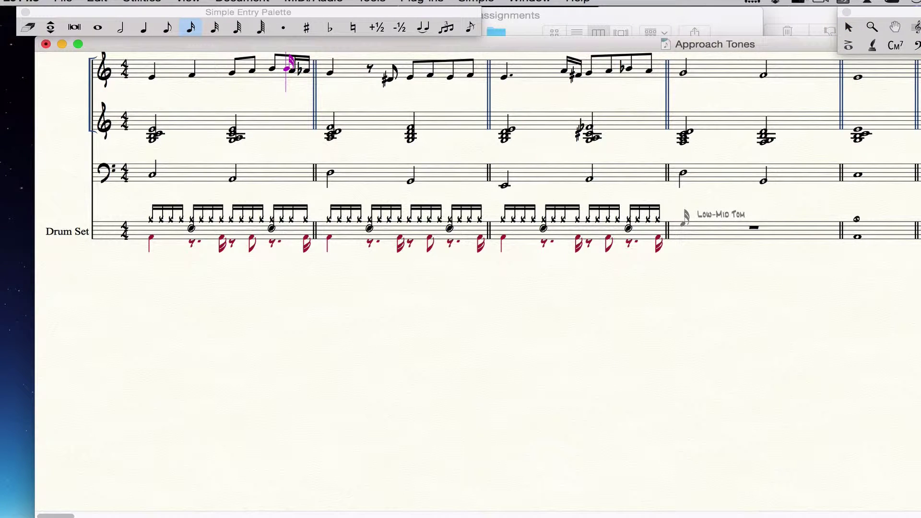
click(684, 223)
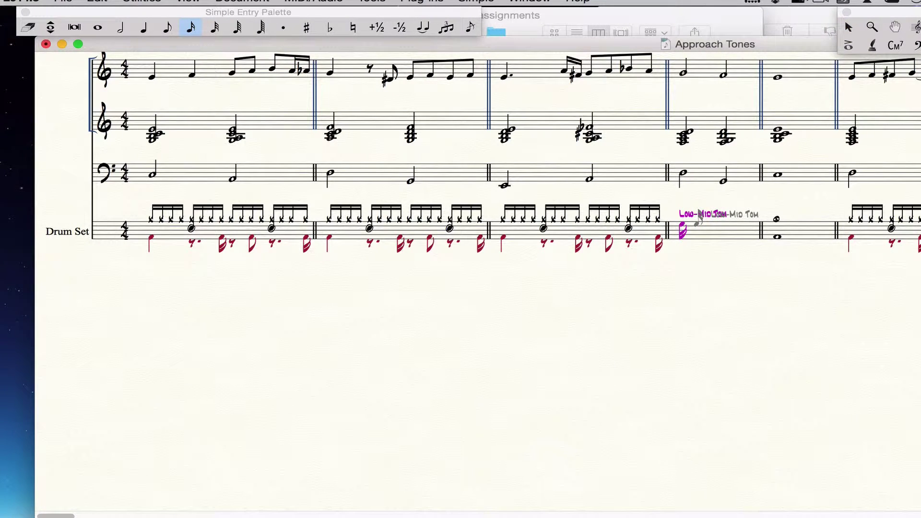
click(691, 222)
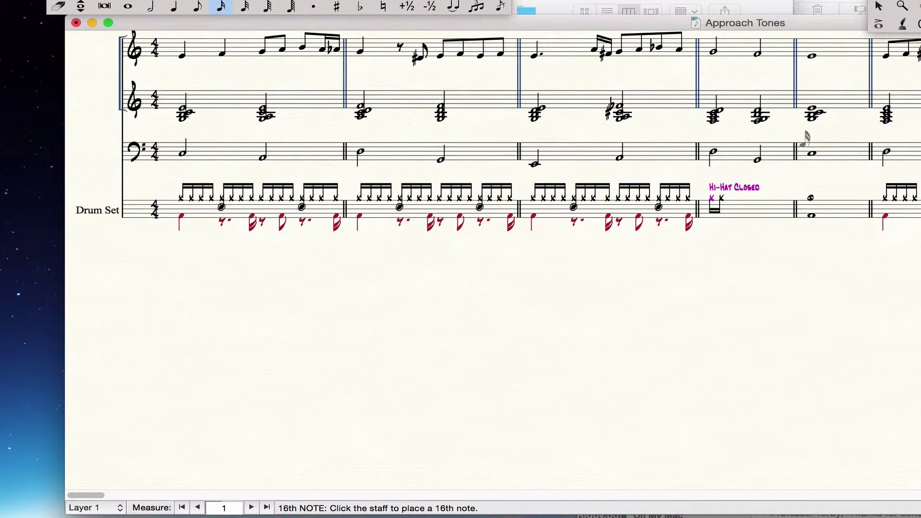
Switch to layer 2 and place a quarter-note kick drum at the start of measure 4.
click(120, 508)
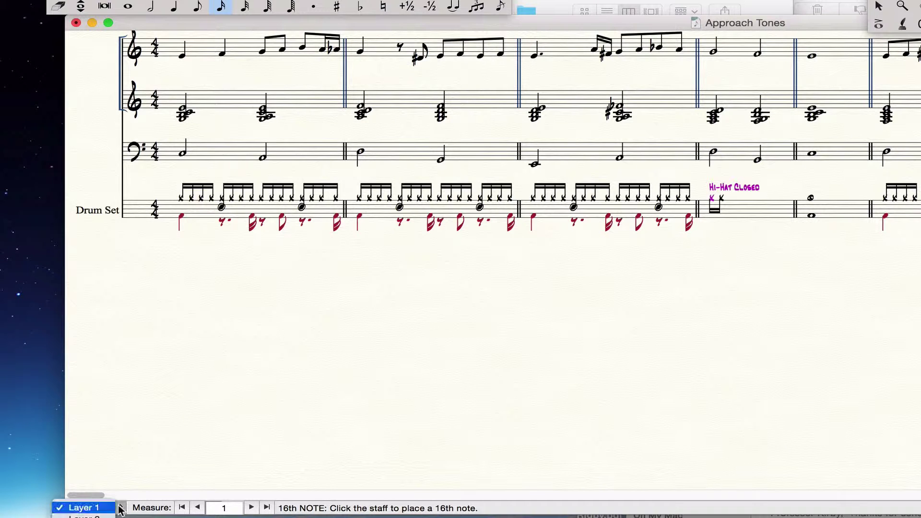
click(86, 507)
key(super+alt+2)
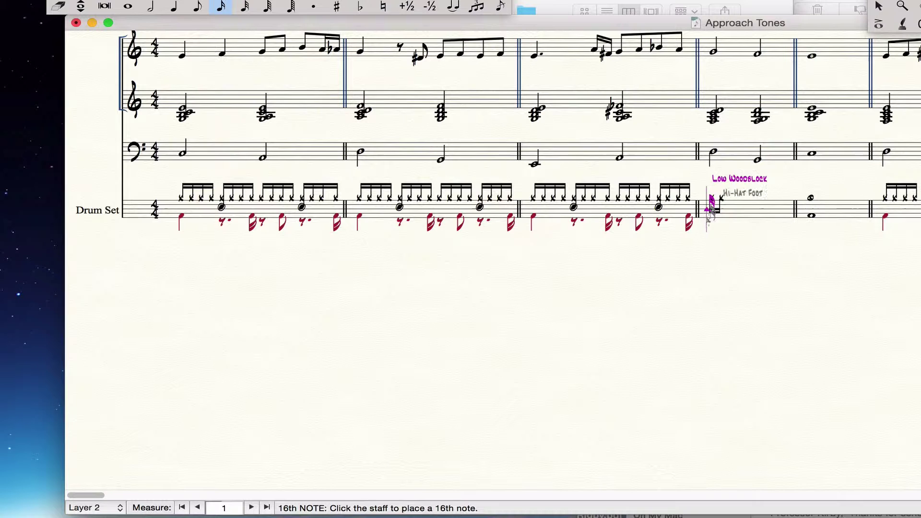
key(5)
click(709, 217)
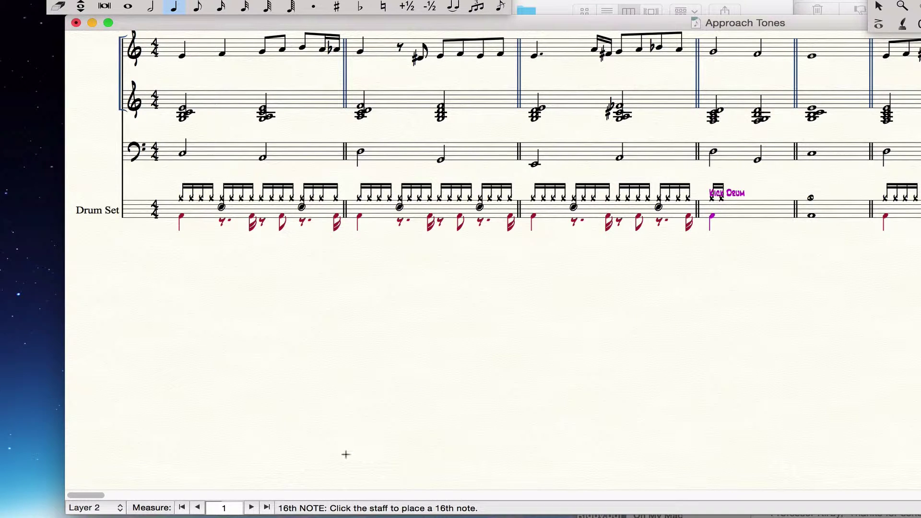
click(120, 507)
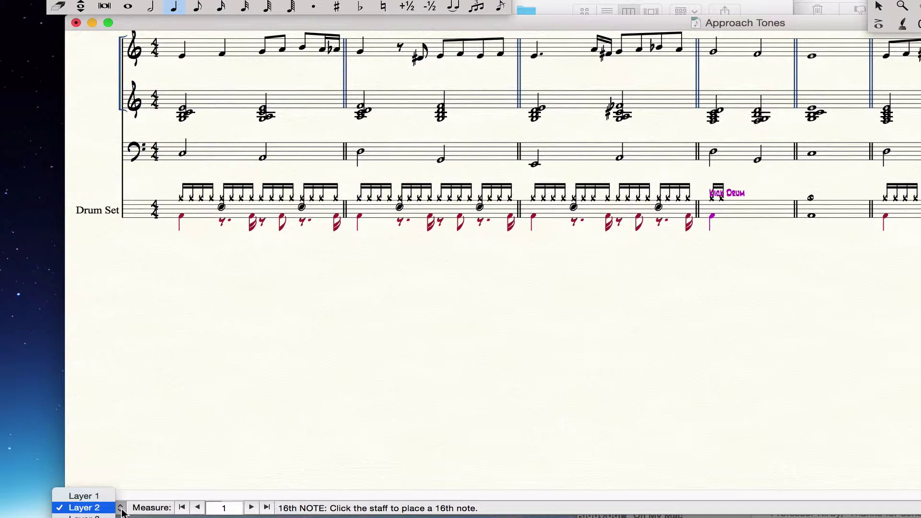
Set note entry back to Layer 1 and move the score window left and down.
click(99, 496)
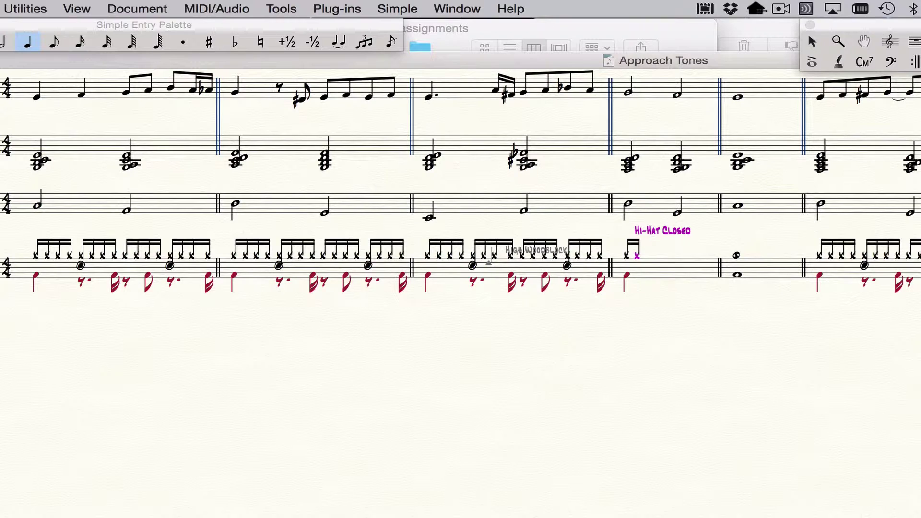
drag(530, 62, 436, 102)
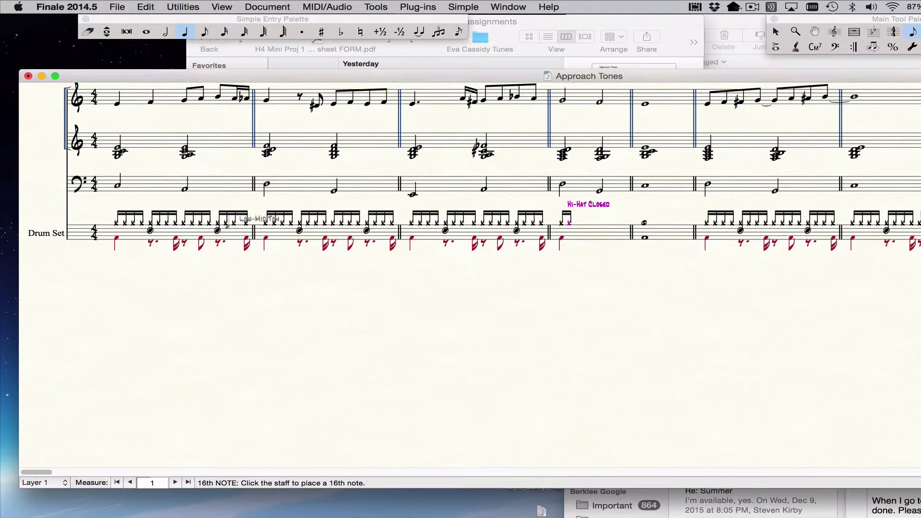
With the Staff Tool, open Select Percussion Layout for the Drum Set staff.
click(833, 34)
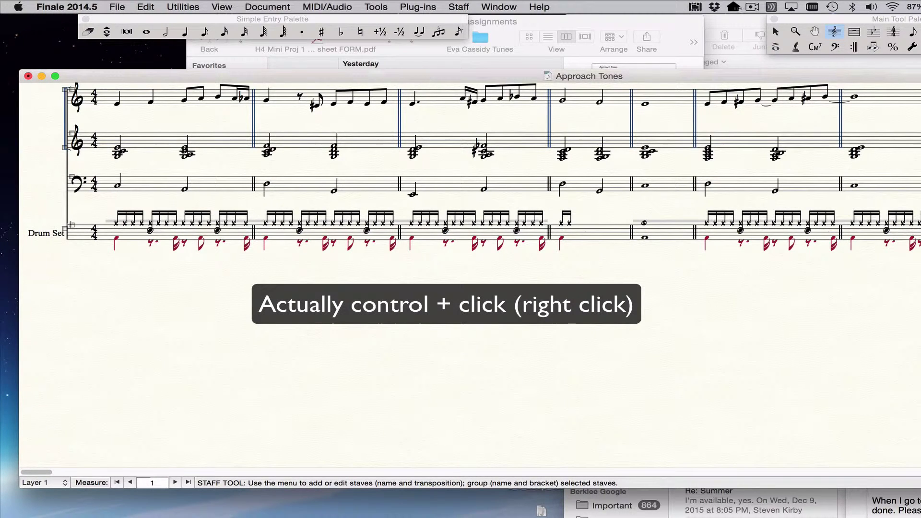
ctrl+click(72, 226)
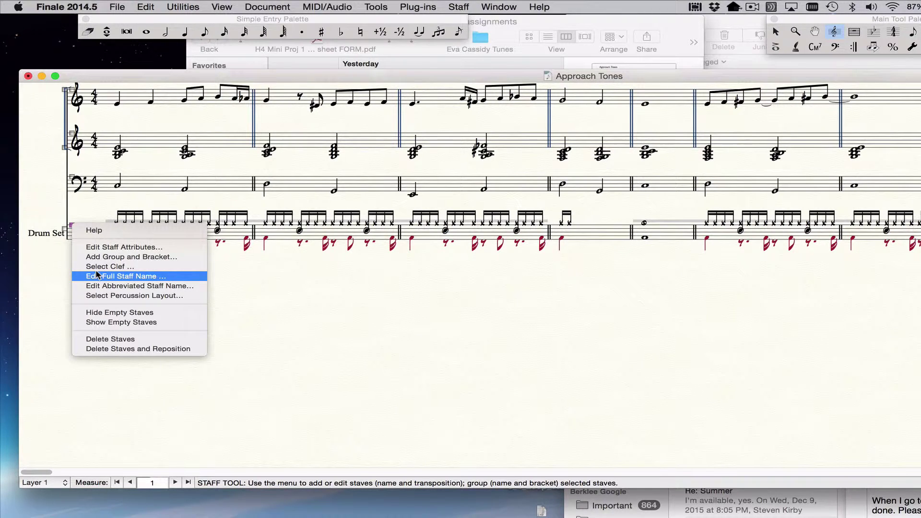
click(101, 296)
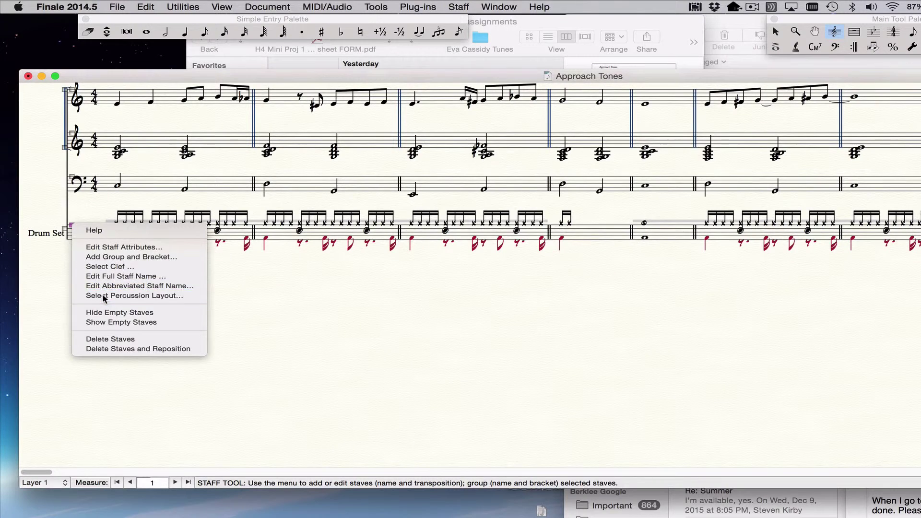
Choose 'Kick snare xstick HH OHH Ride HHFoot MAIN' from the layout list and apply it.
scroll(477, 232, down, 6)
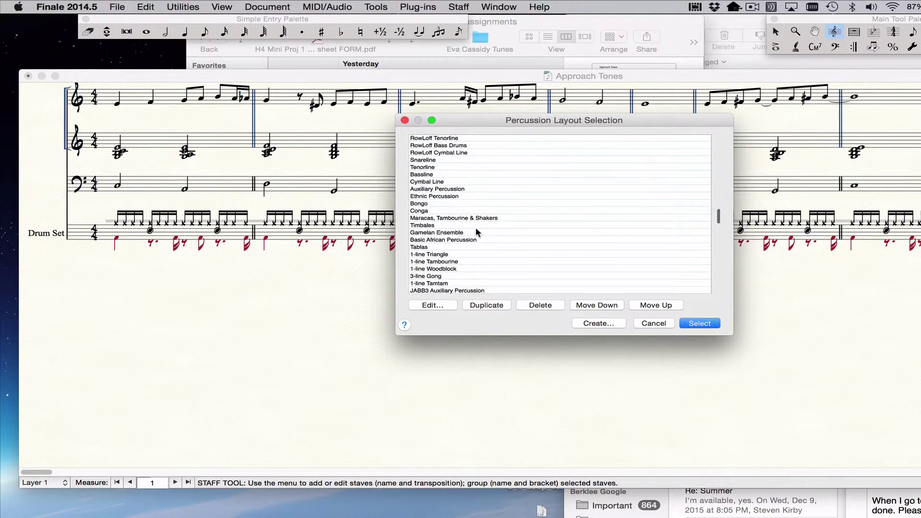
scroll(477, 232, down, 3)
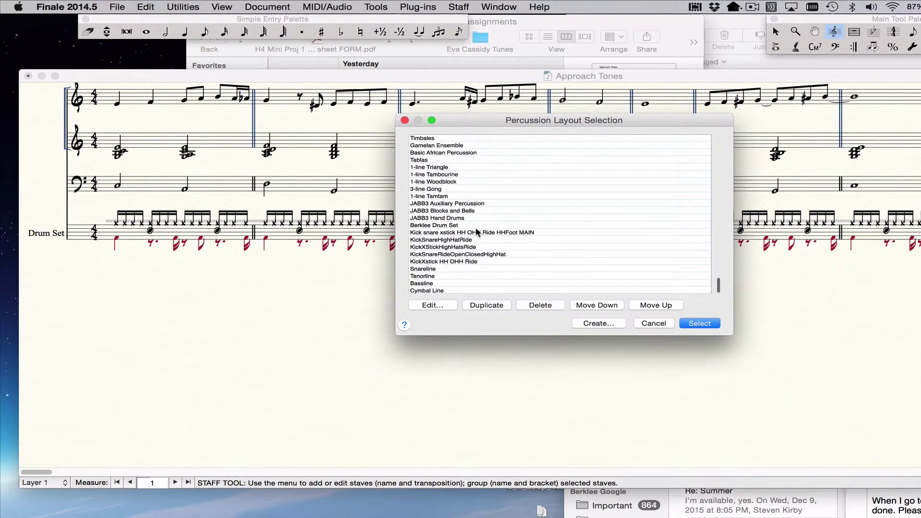
click(431, 239)
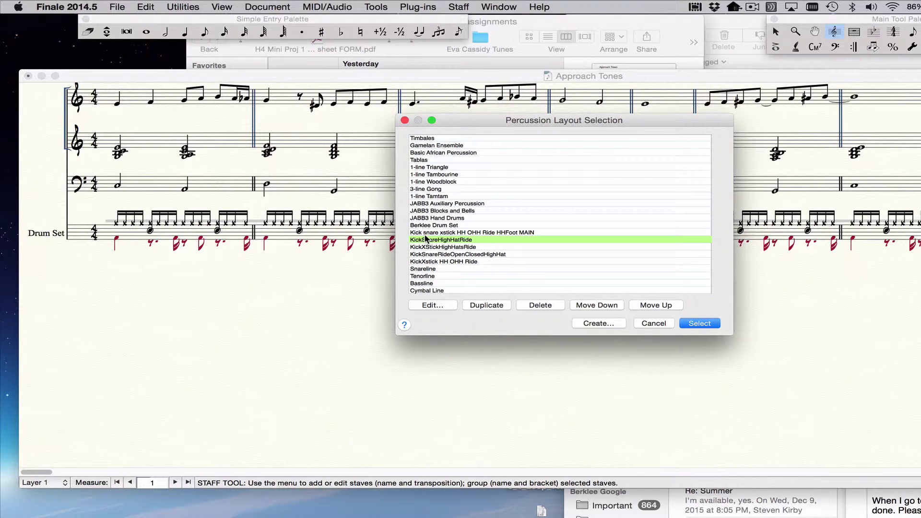
click(427, 233)
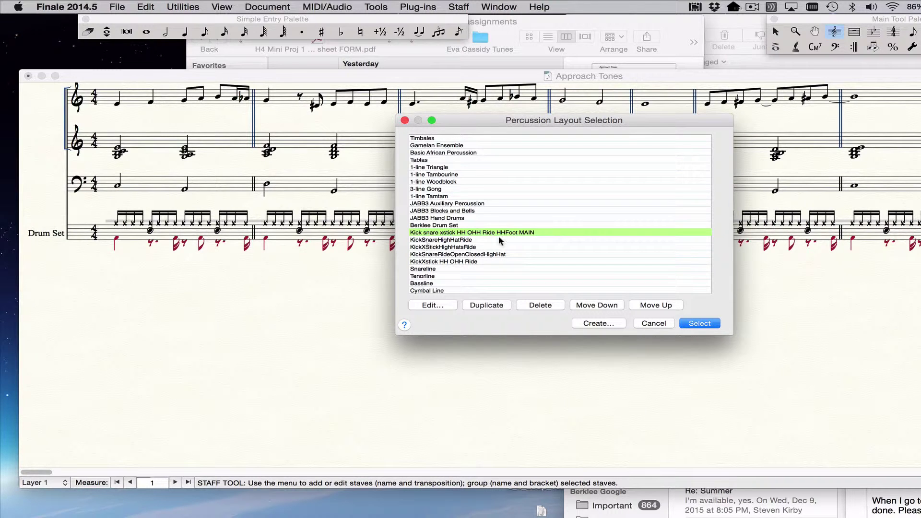
click(442, 241)
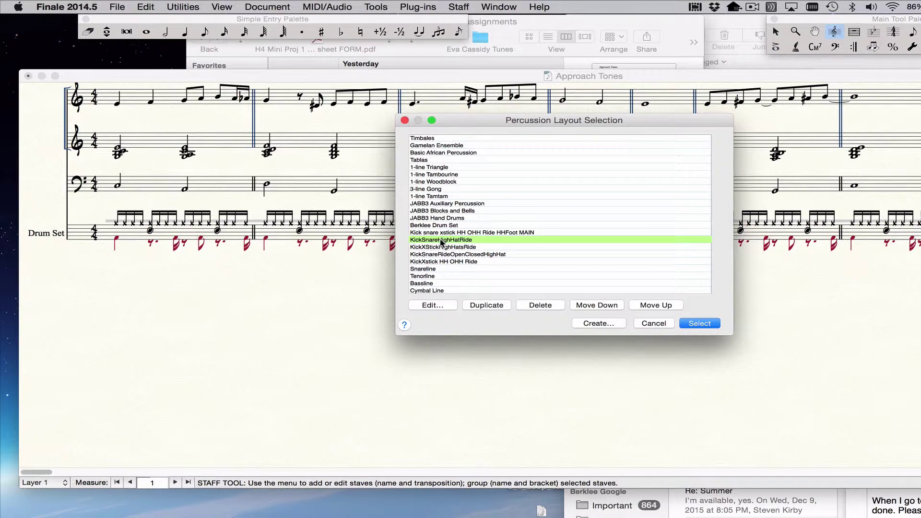
click(442, 247)
click(442, 255)
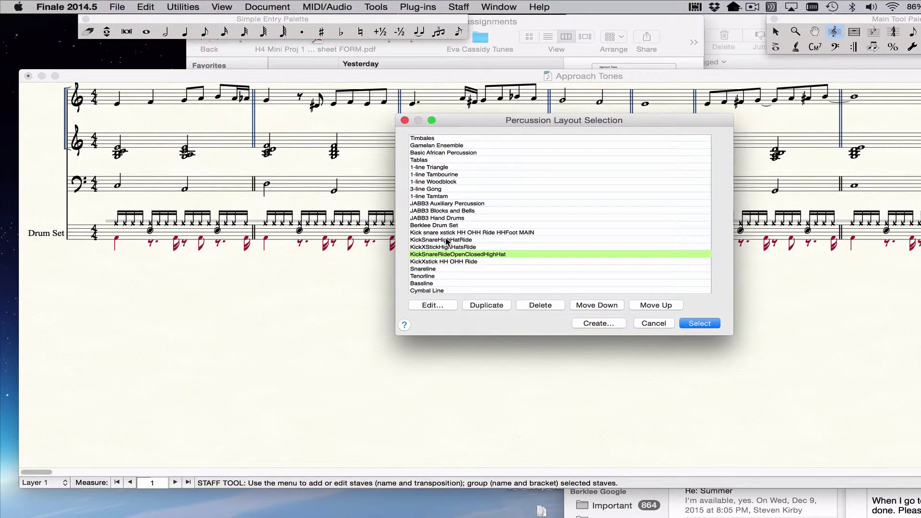
scroll(443, 245, up, 2)
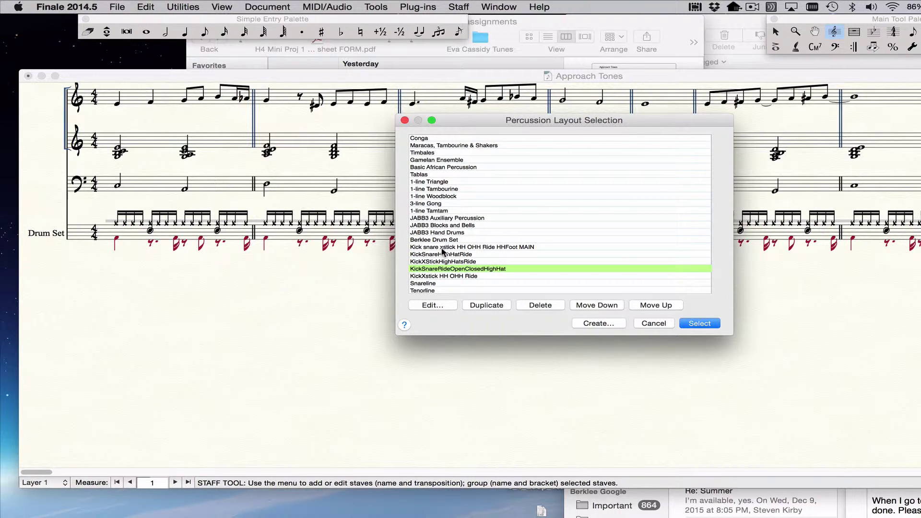
click(440, 246)
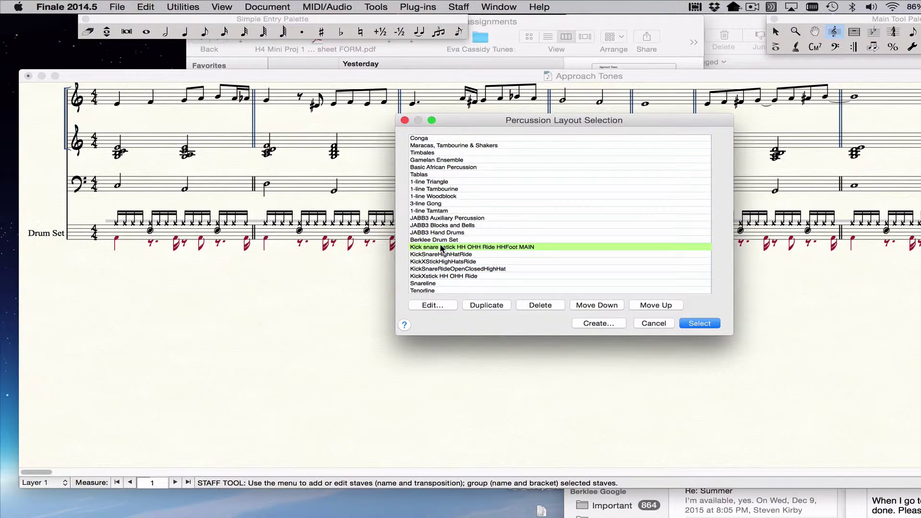
click(696, 324)
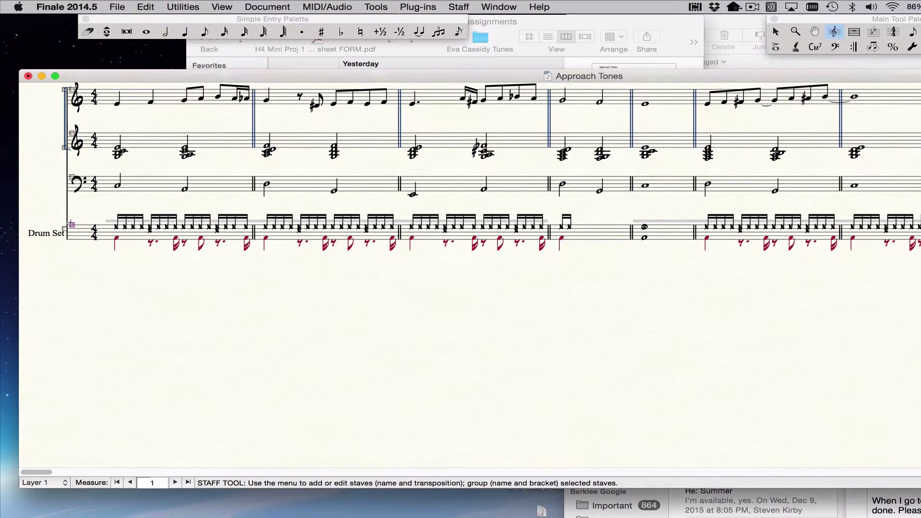
Duplicate the Drum Set layout from the layout list and open the copy in the Designer.
click(72, 225)
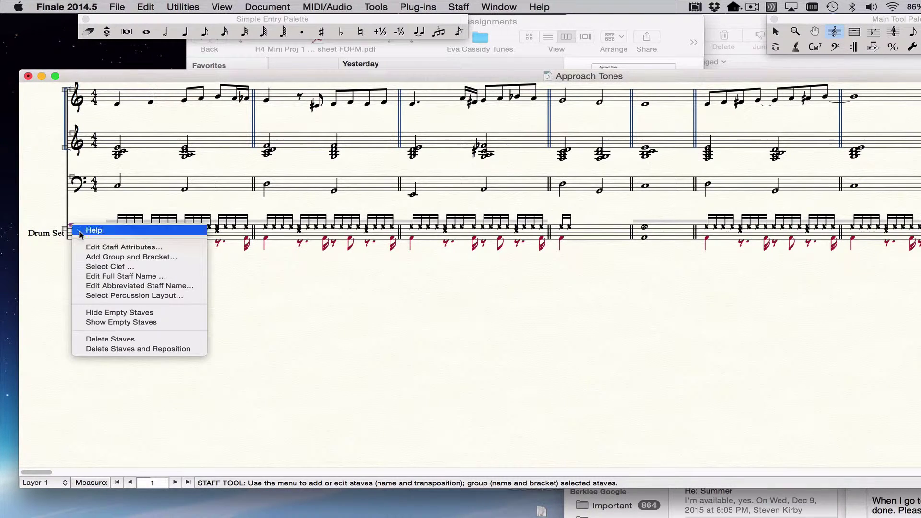
click(106, 297)
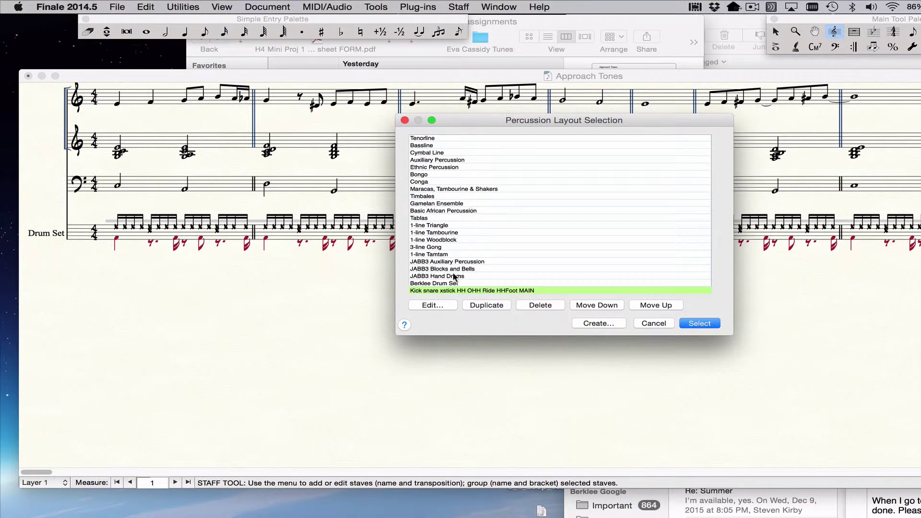
scroll(450, 259, up, 5)
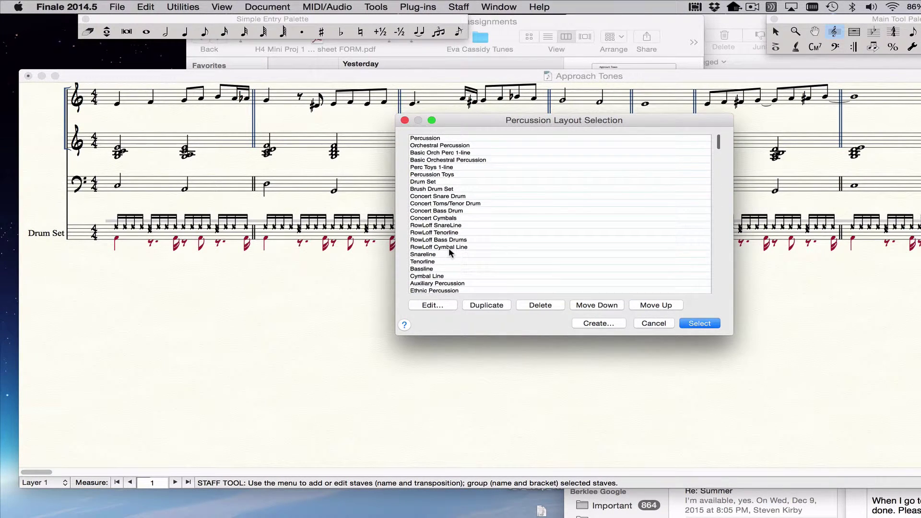
click(432, 183)
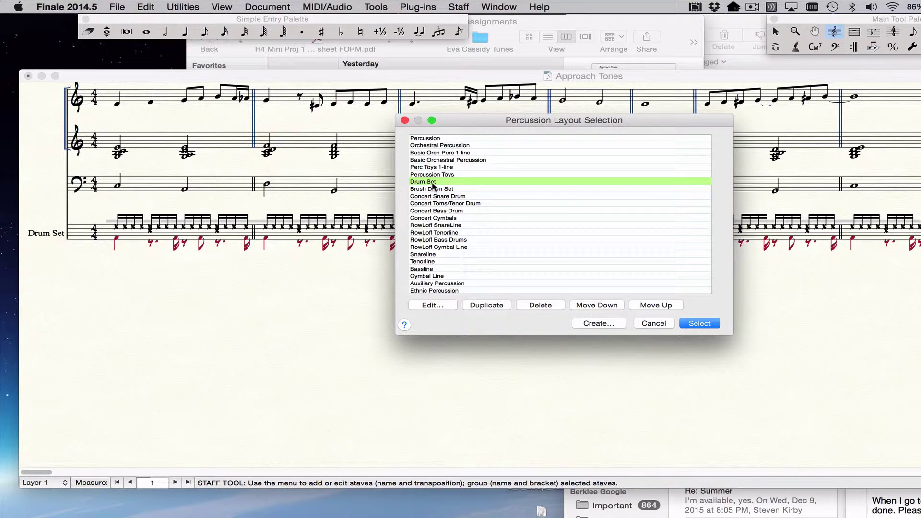
click(477, 306)
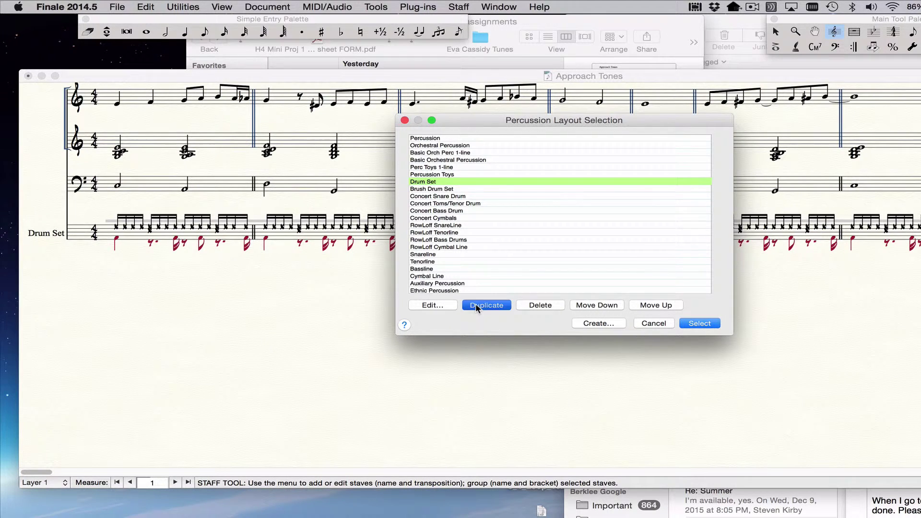
click(446, 305)
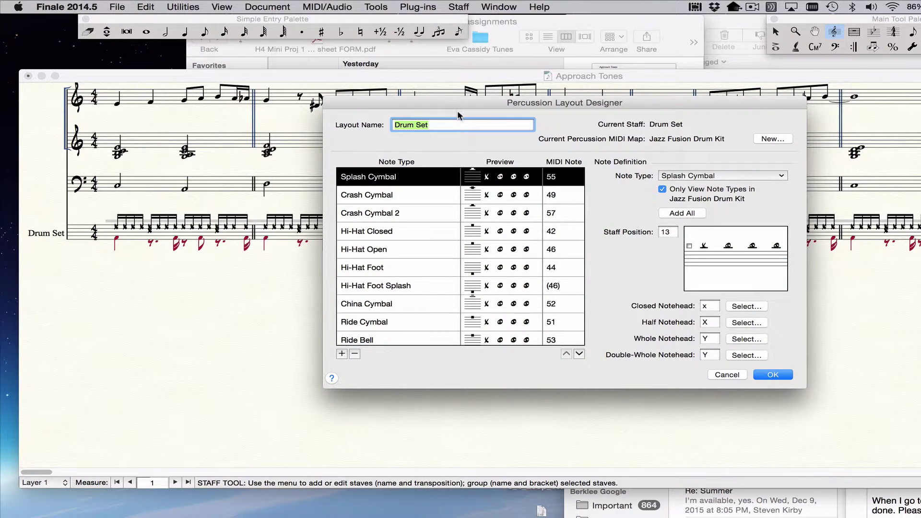
Name the layout 'Berklee' and move Hi-Hat Closed and Open to staff position 9.
text(Berklee)
scroll(437, 206, down, 2)
scroll(436, 205, up, 2)
click(472, 236)
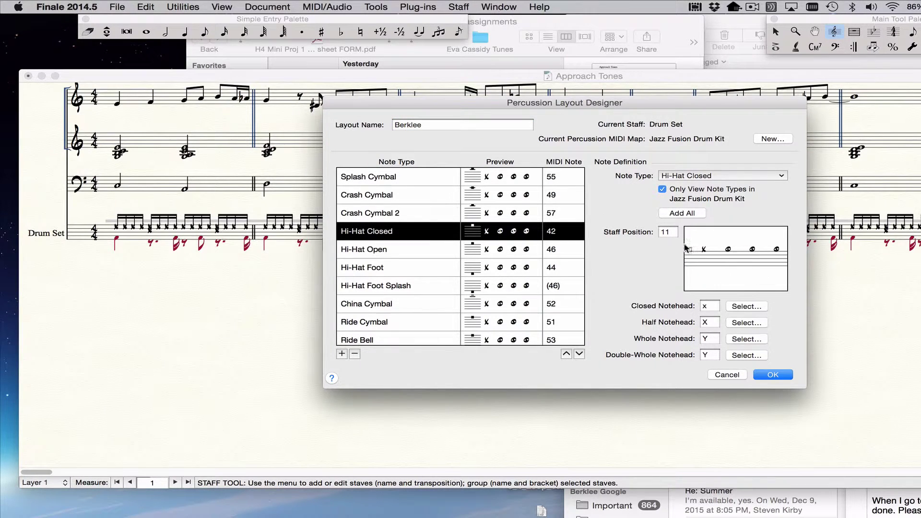
drag(687, 248, 689, 253)
click(494, 250)
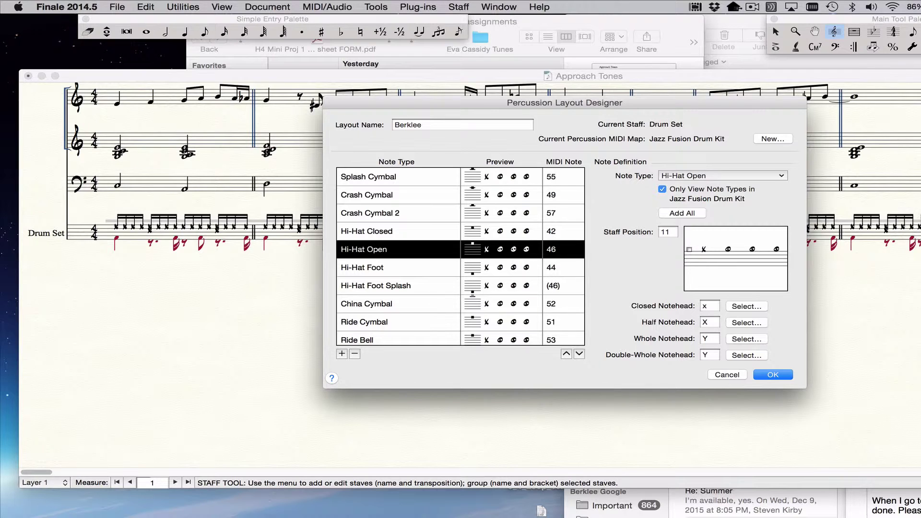
drag(688, 249, 690, 253)
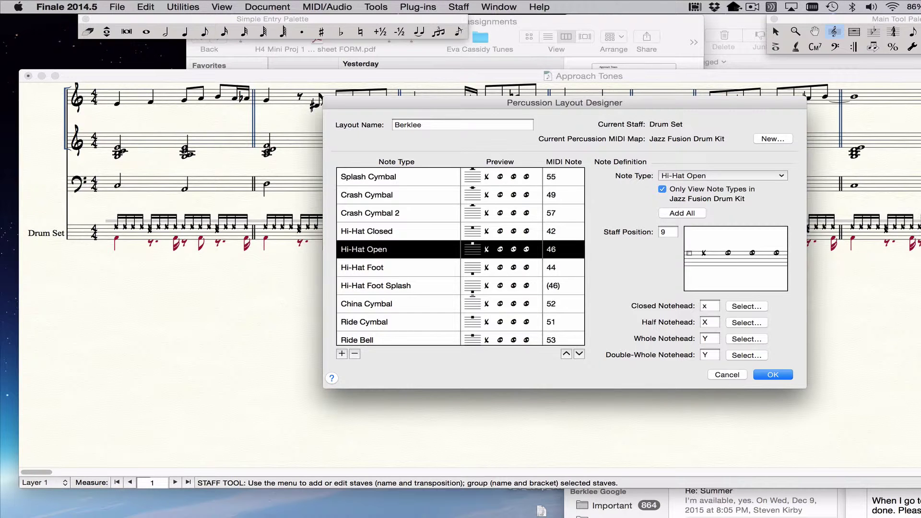
Set Hi-Hat Foot to position 5, Ride Cymbal to 12 and Ride Bell to 11.
click(474, 272)
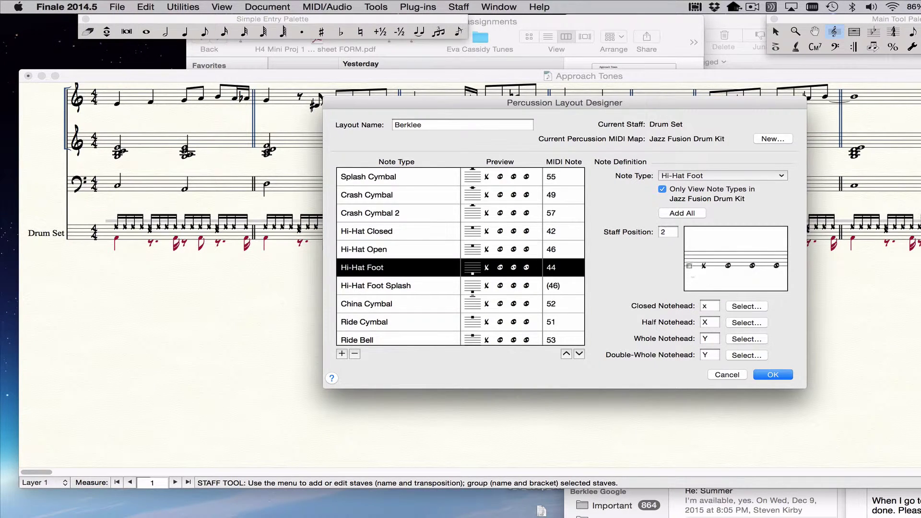
key(BackSpace)
text(5)
scroll(513, 288, down, 1)
scroll(512, 288, down, 1)
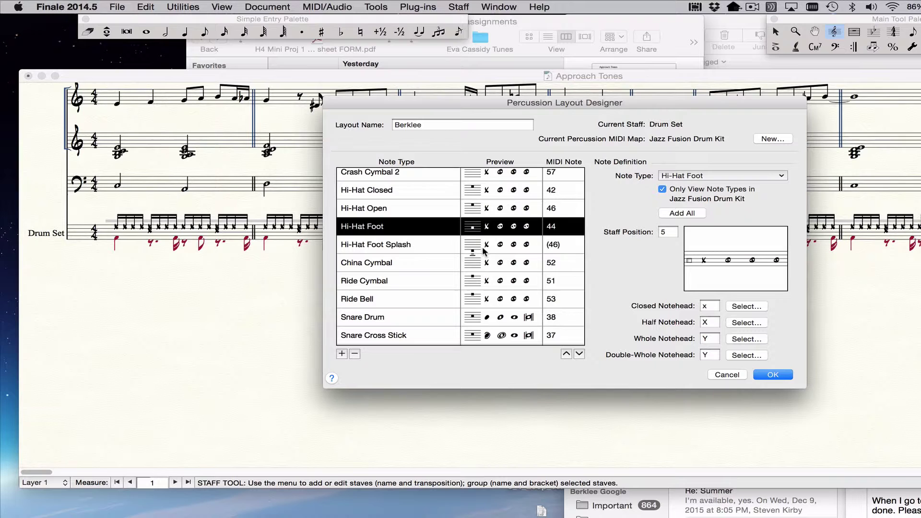
scroll(485, 282, down, 1)
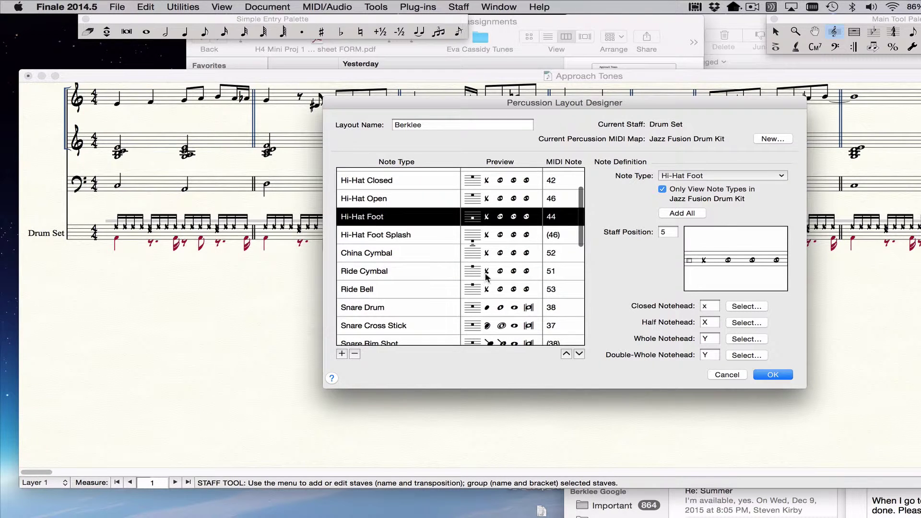
click(568, 272)
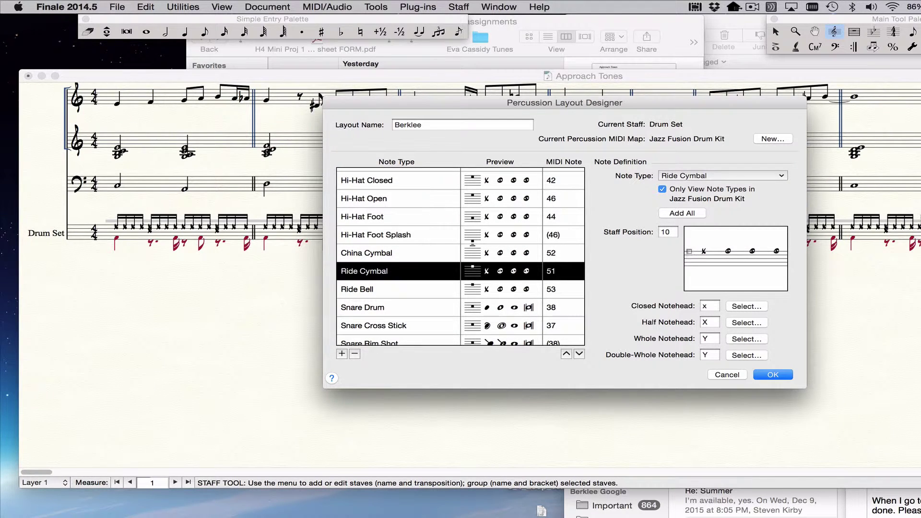
drag(689, 251, 689, 252)
click(503, 288)
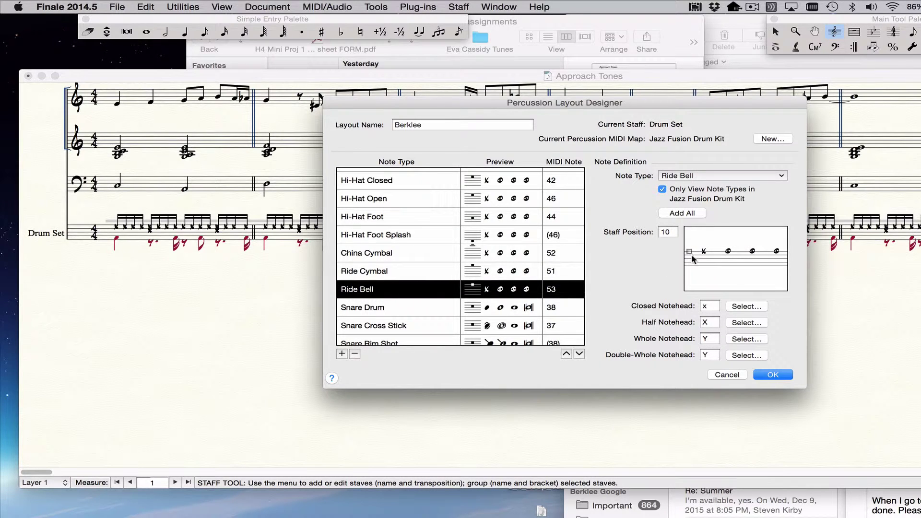
drag(690, 251, 690, 249)
Check the Snare Drum, then begin picking a new Snare Cross Stick closed notehead.
scroll(552, 278, down, 2)
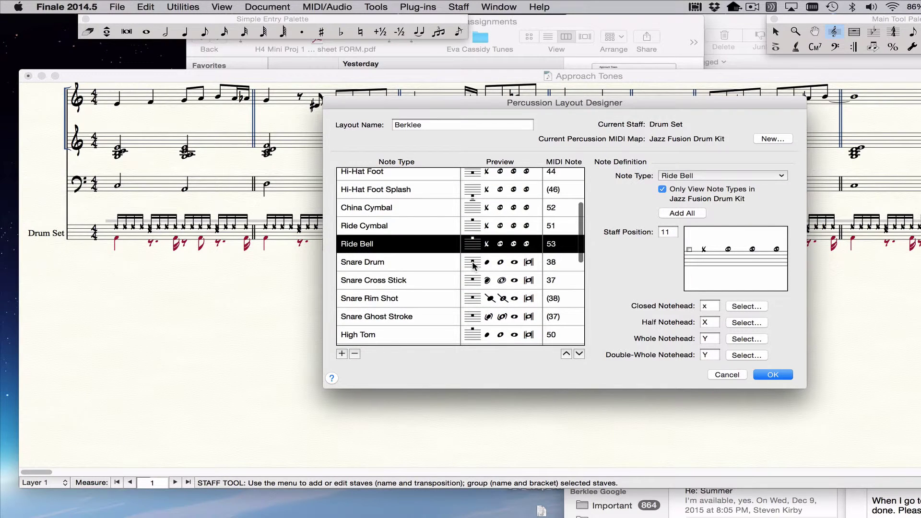
click(473, 264)
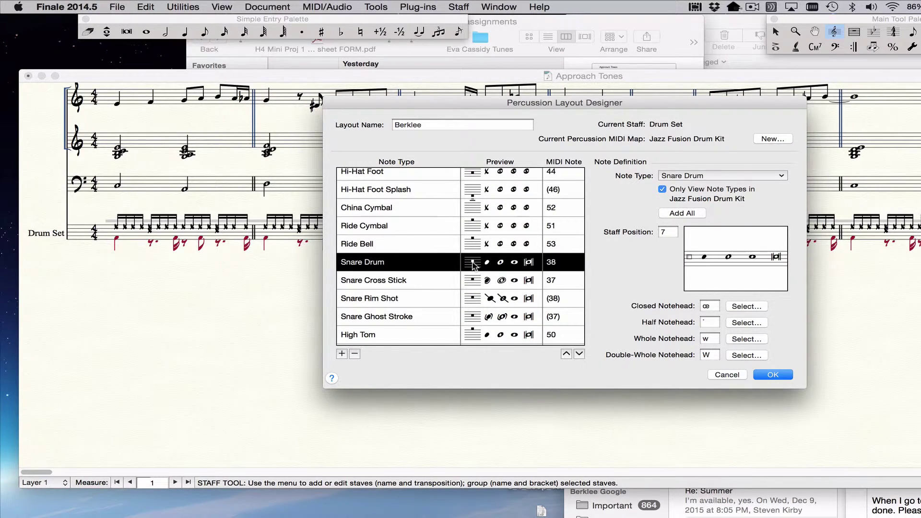
click(475, 281)
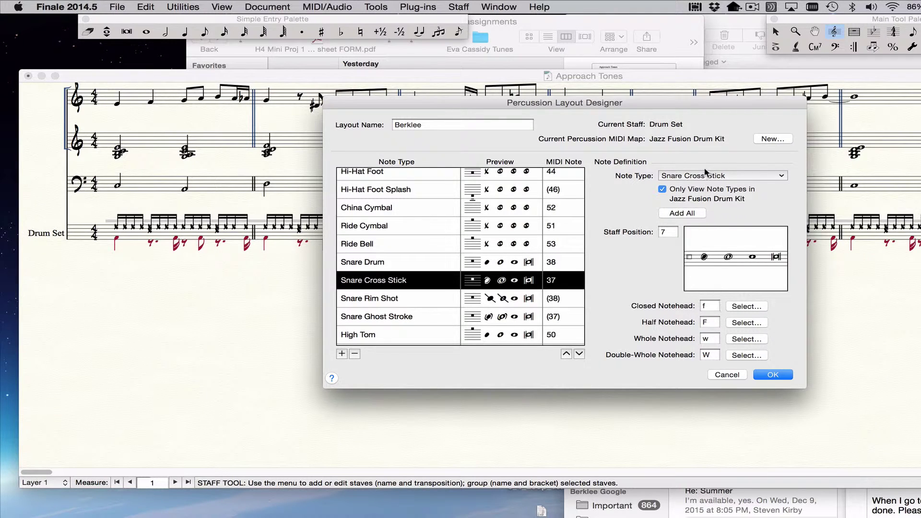
click(744, 306)
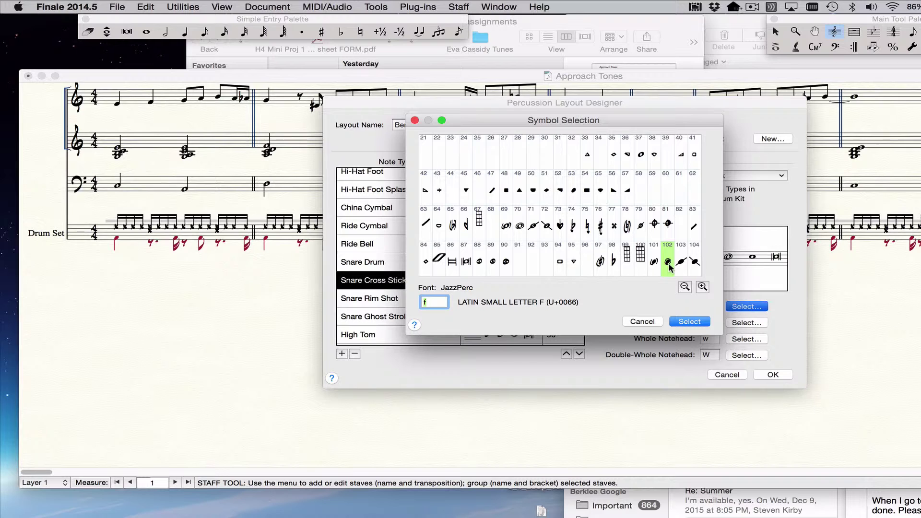
Set JazzPerc x-shaped symbol 121 as the cross-stick closed notehead.
scroll(600, 248, down, 4)
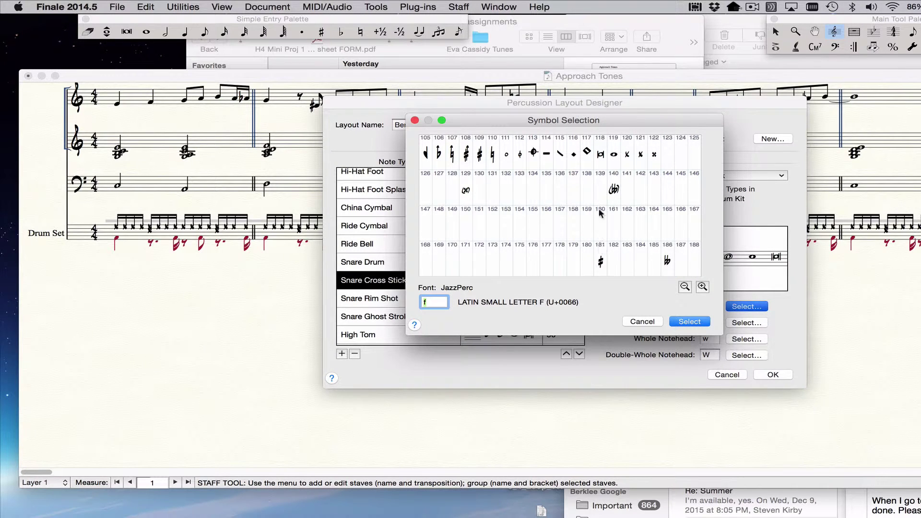
click(642, 160)
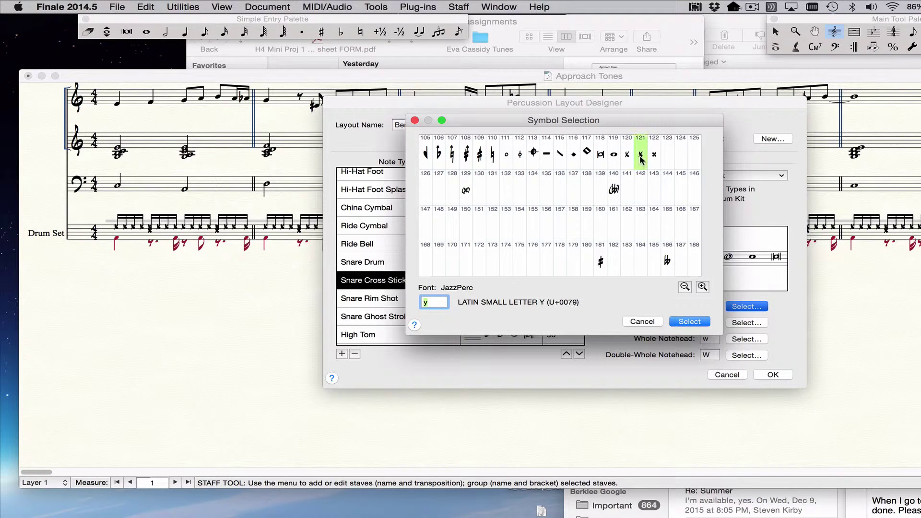
click(689, 321)
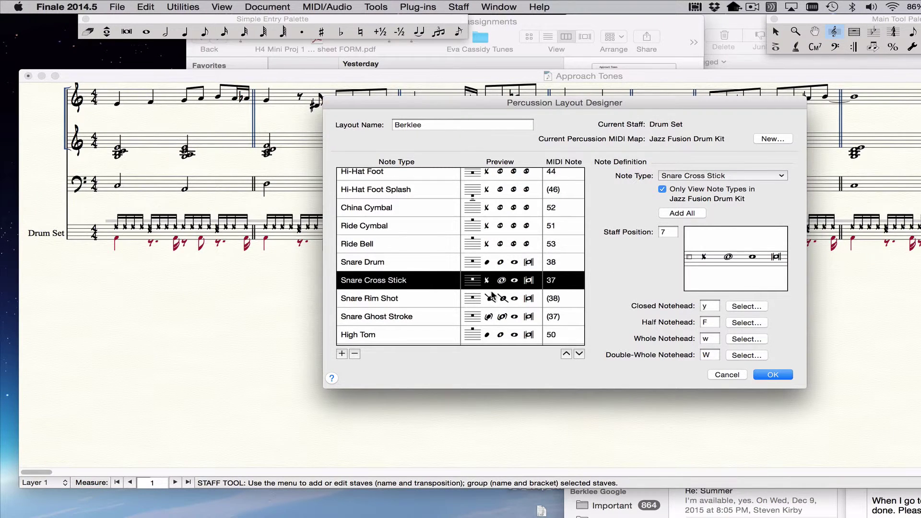
Inspect the Kick Drum note definition, then accept the Berklee layout with OK.
scroll(491, 294, down, 3)
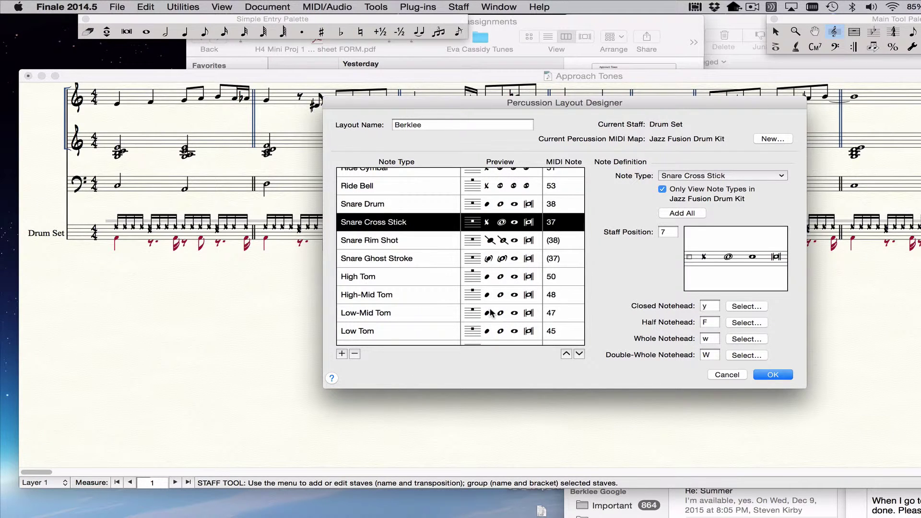
scroll(491, 313, down, 3)
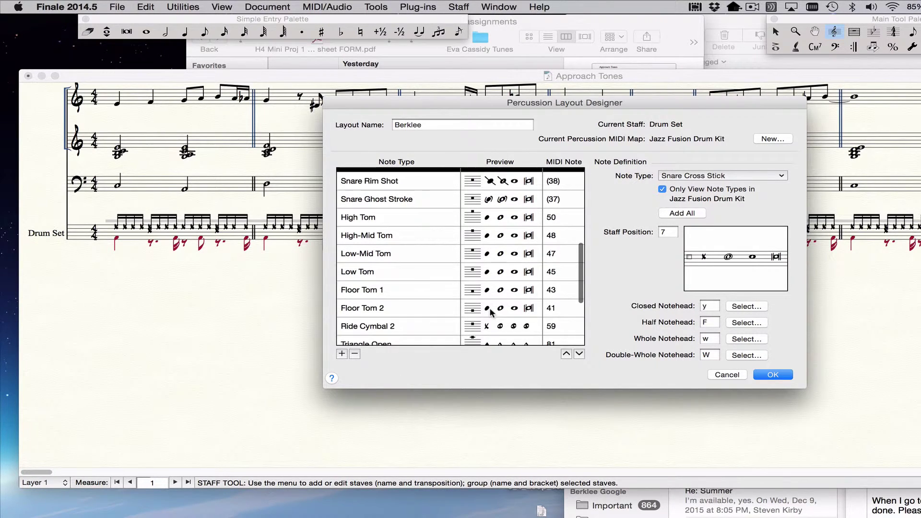
scroll(499, 302, up, 1)
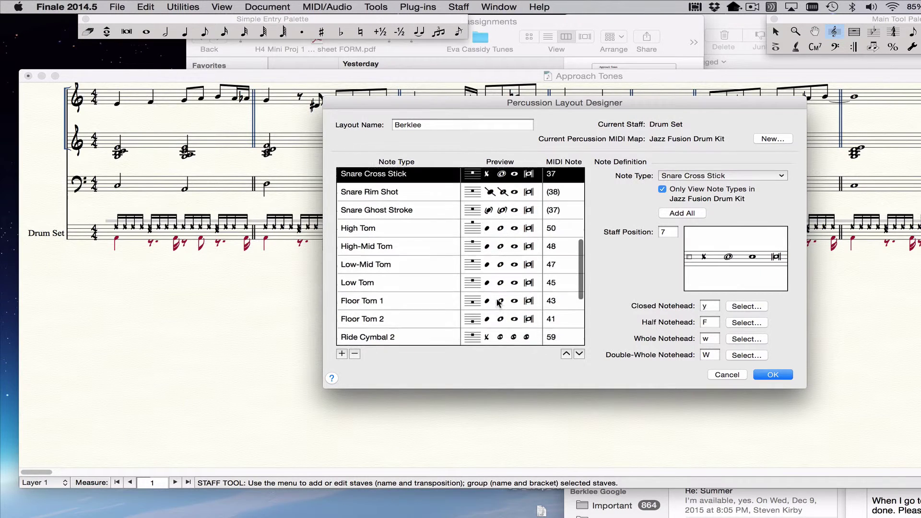
scroll(499, 302, down, 3)
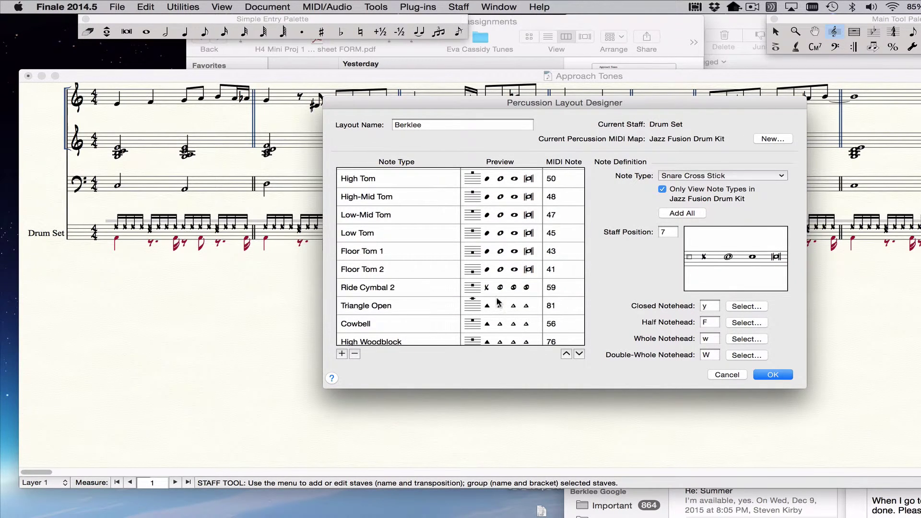
scroll(499, 303, down, 4)
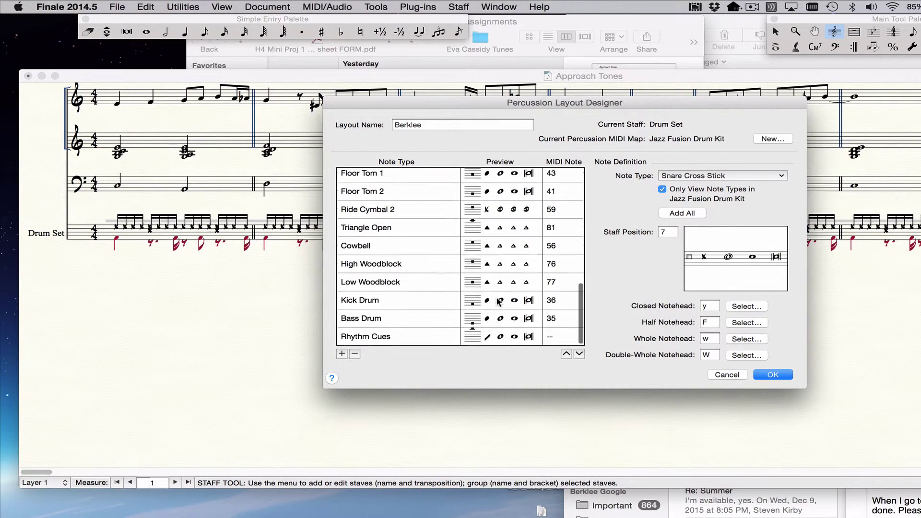
click(499, 301)
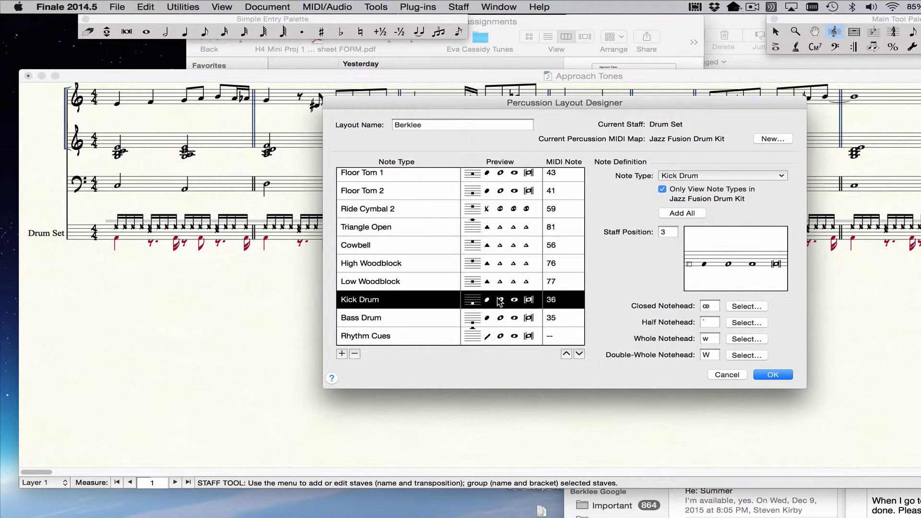
scroll(499, 301, up, 10)
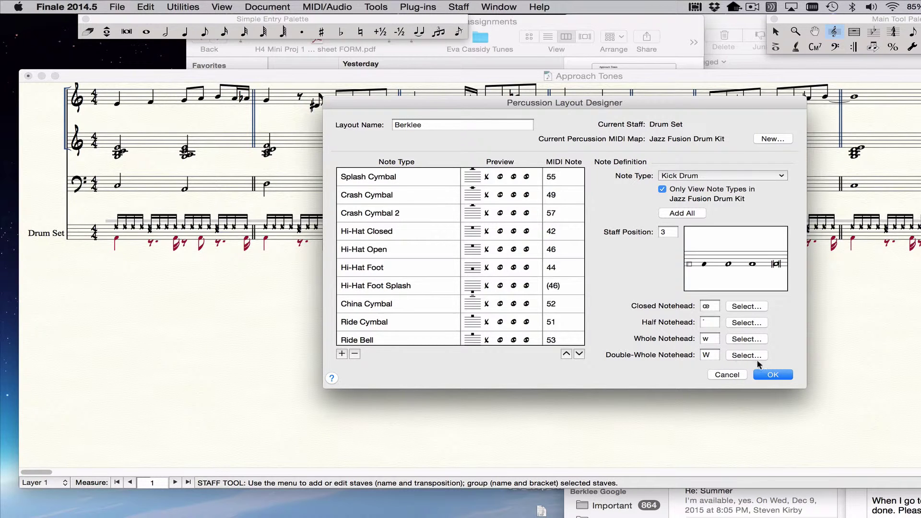
click(766, 376)
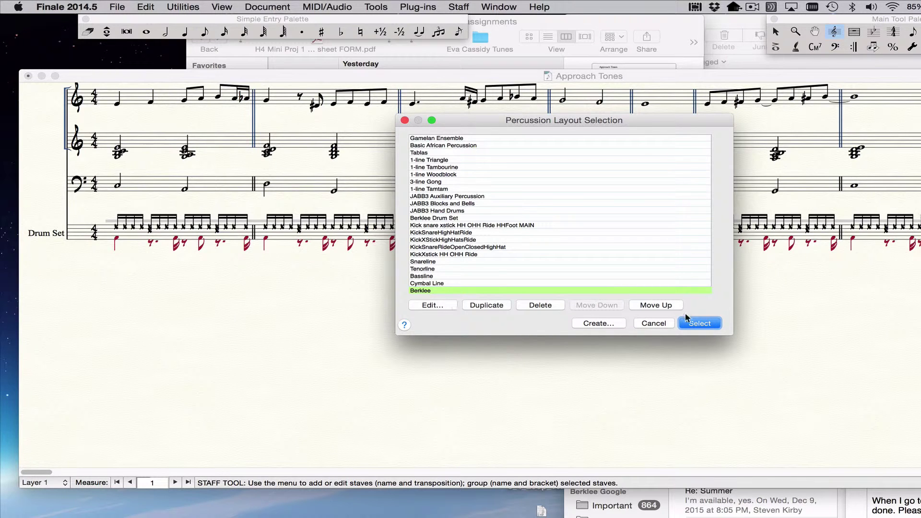
Select Berklee as the Drum Set staff's percussion layout.
click(699, 323)
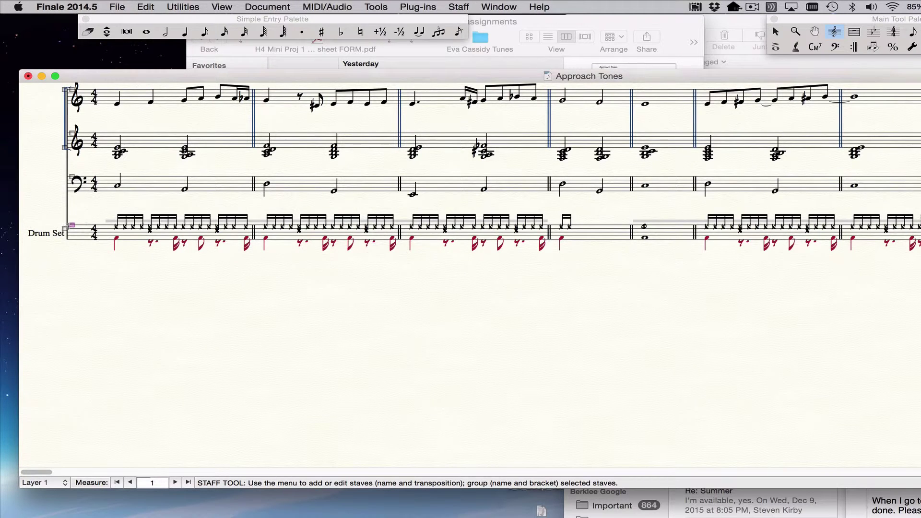
Apply the standard Drum Set percussion layout to the Drum Set staff.
right_click(72, 225)
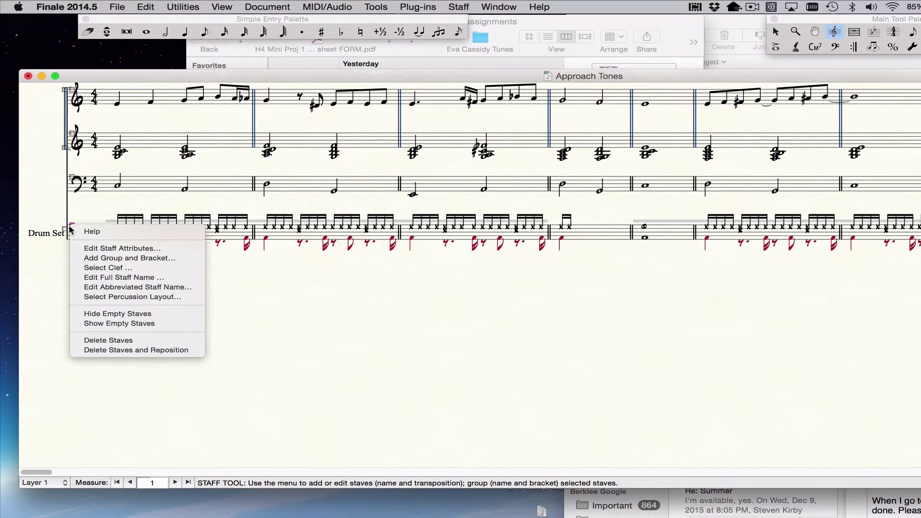
click(117, 299)
scroll(418, 175, down, 5)
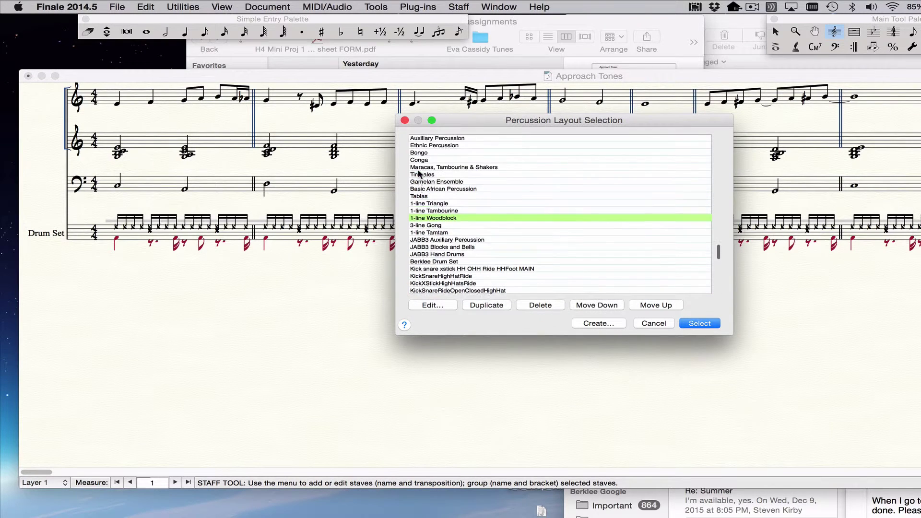
scroll(418, 175, up, 5)
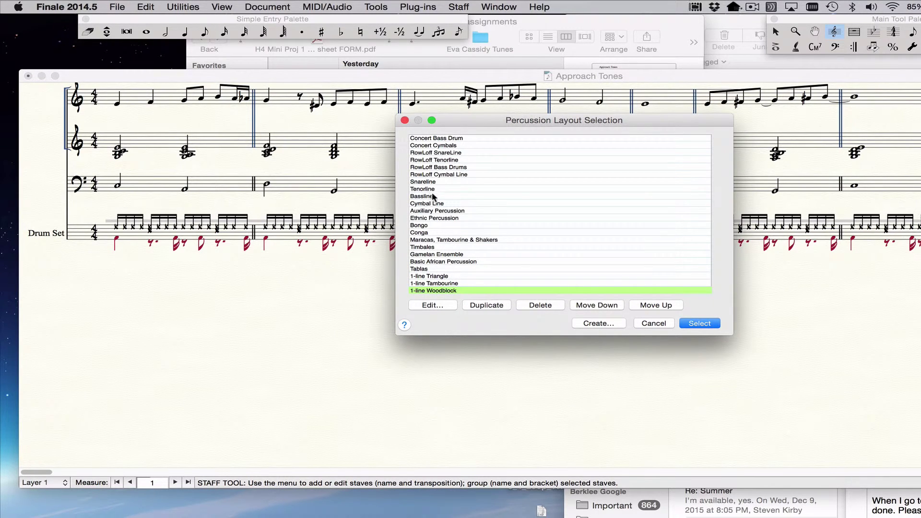
scroll(433, 195, up, 5)
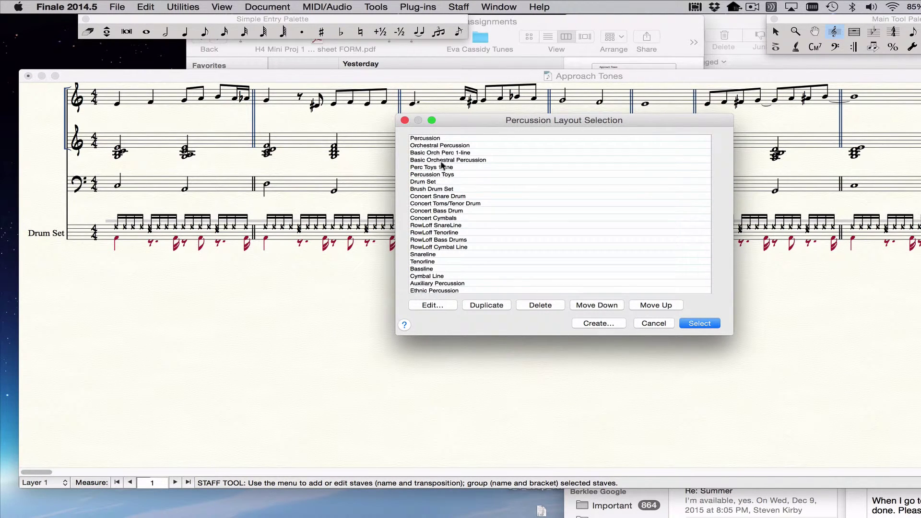
click(439, 174)
click(438, 182)
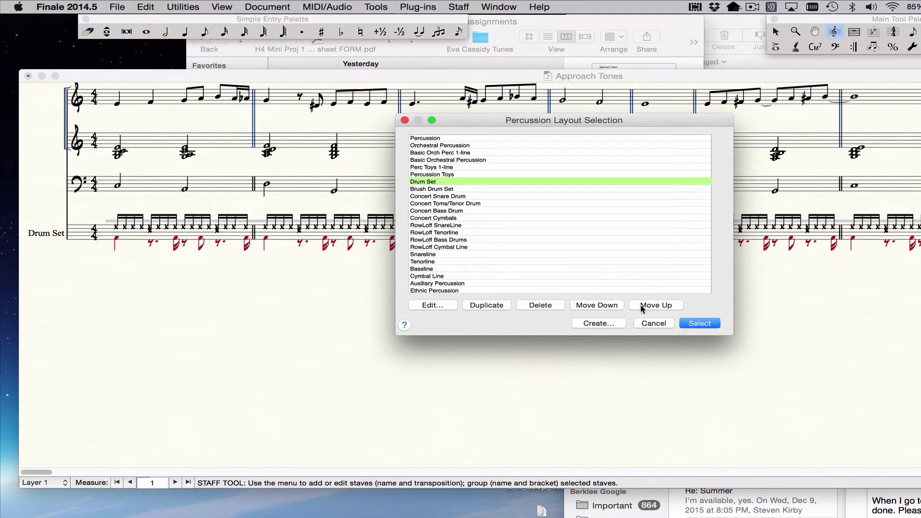
click(700, 323)
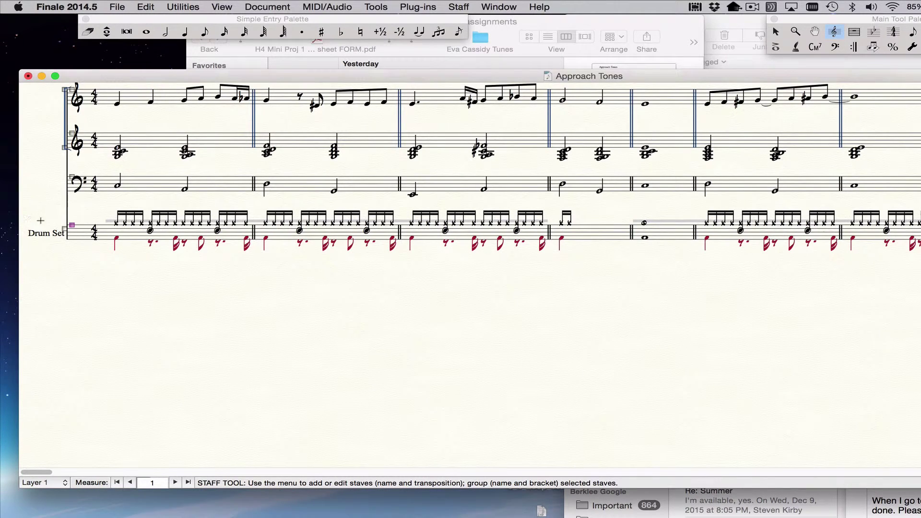
Reassign the Berklee percussion layout, found at the bottom of the list, to the Drum Set staff.
right_click(71, 225)
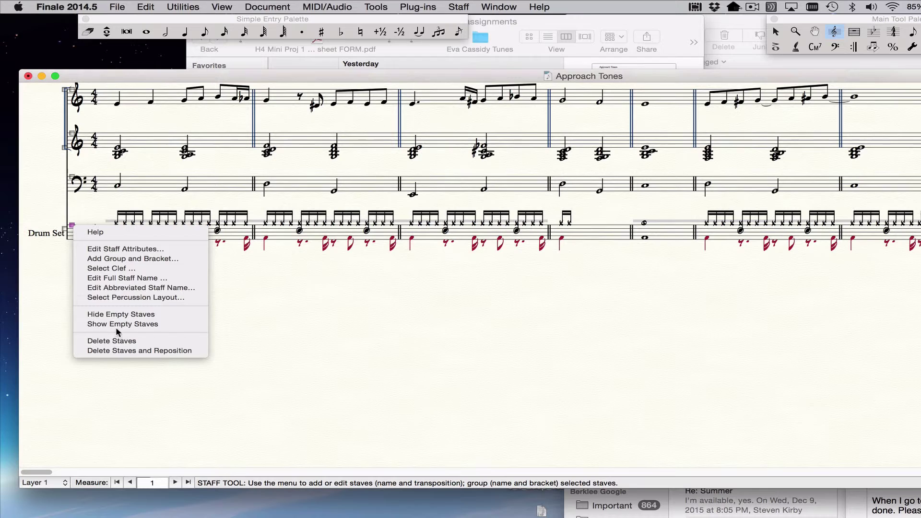
click(119, 298)
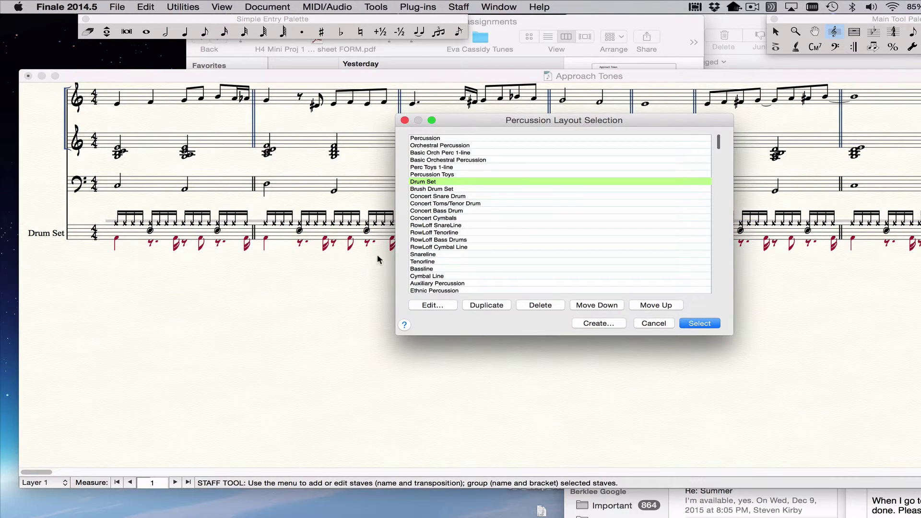
scroll(458, 252, down, 5)
scroll(458, 251, down, 3)
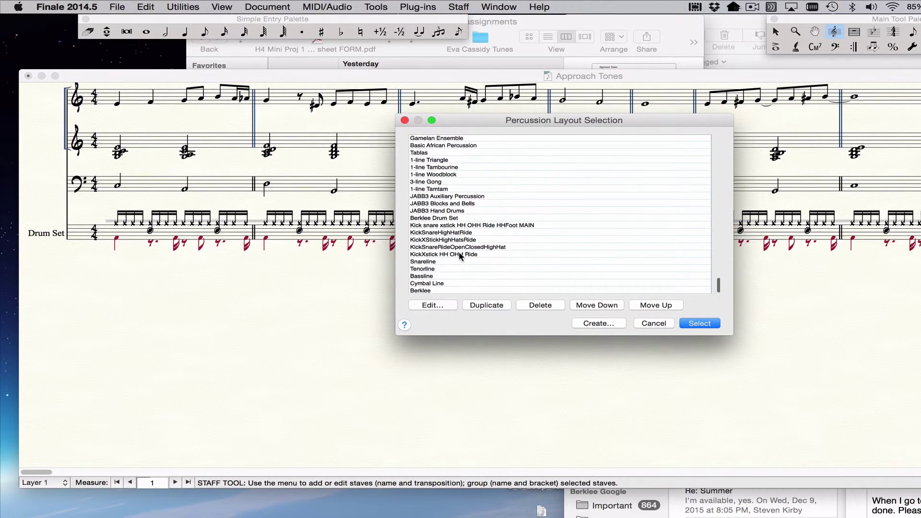
click(443, 291)
click(714, 323)
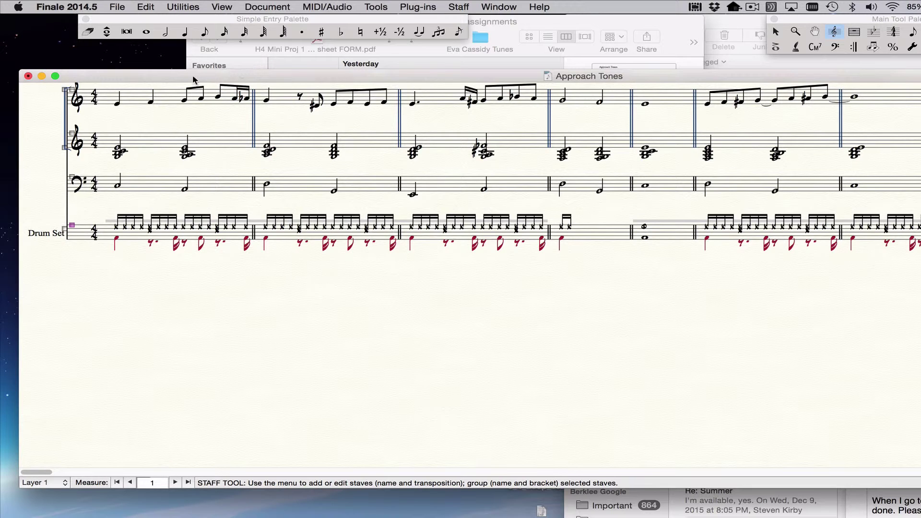
drag(193, 77, 193, 76)
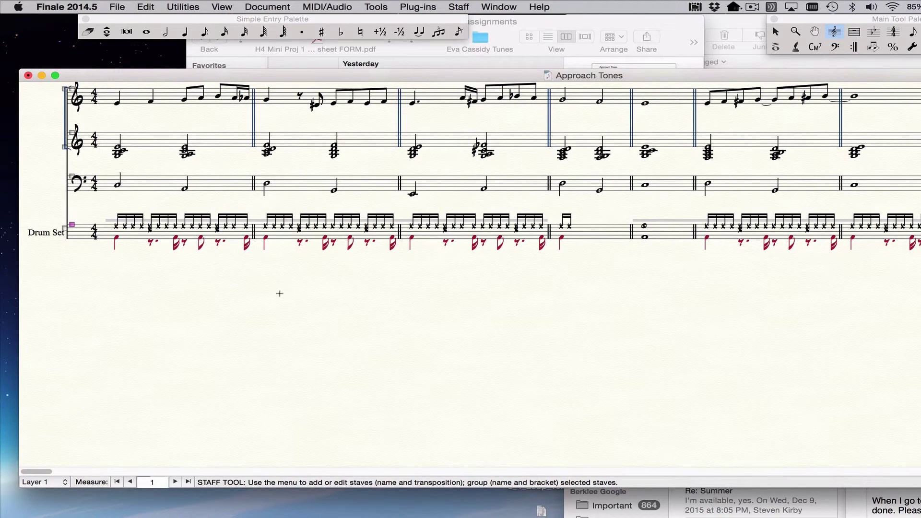
click(117, 7)
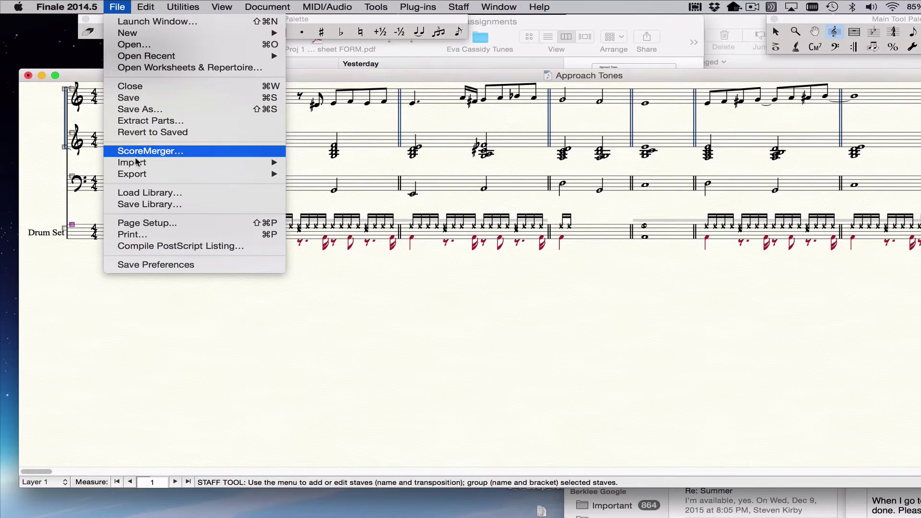
Check Percussion Layouts in the Save Library dialog, cancel it, then move the score window lower.
click(150, 206)
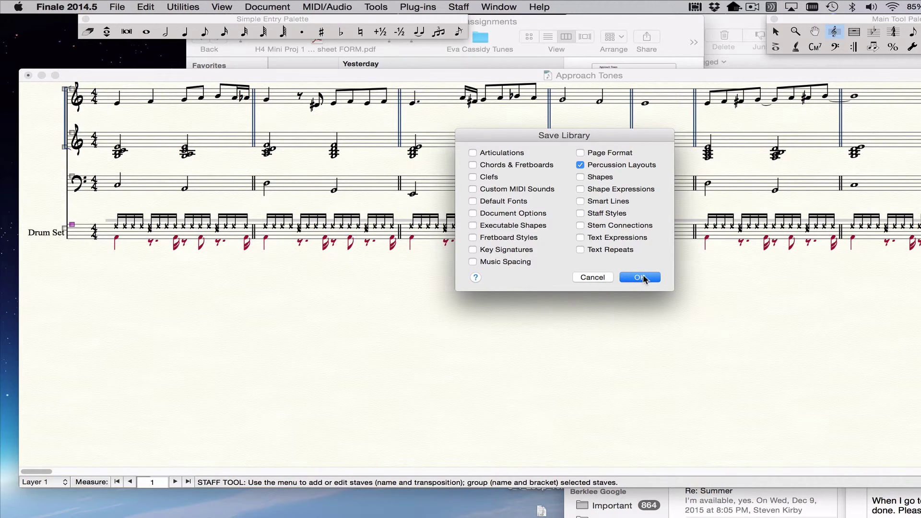
click(592, 279)
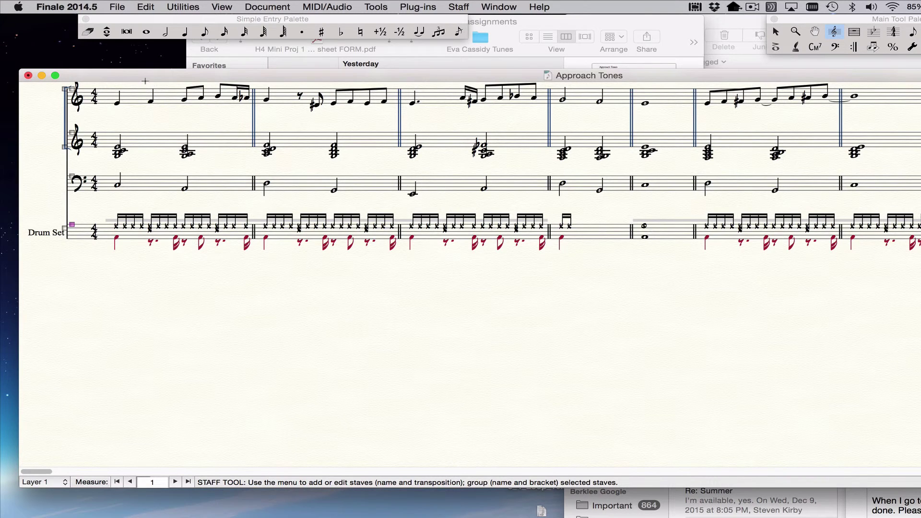
drag(136, 74, 123, 121)
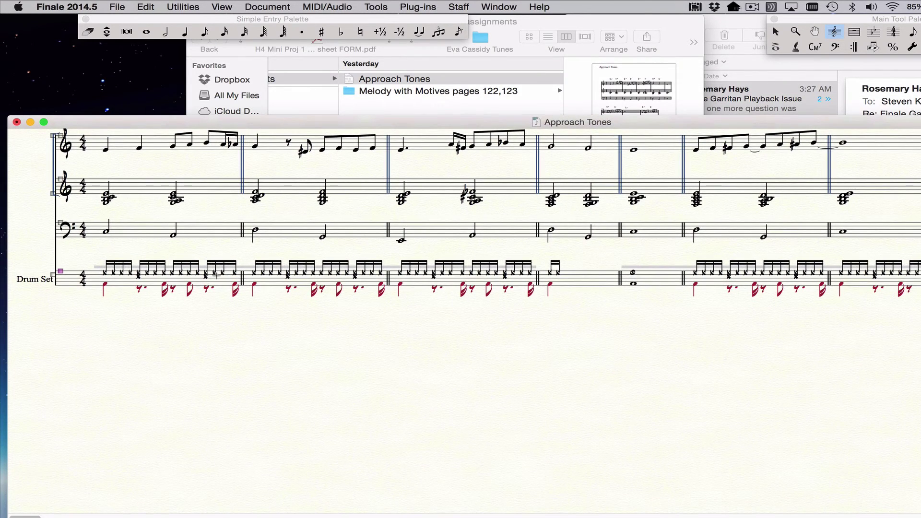